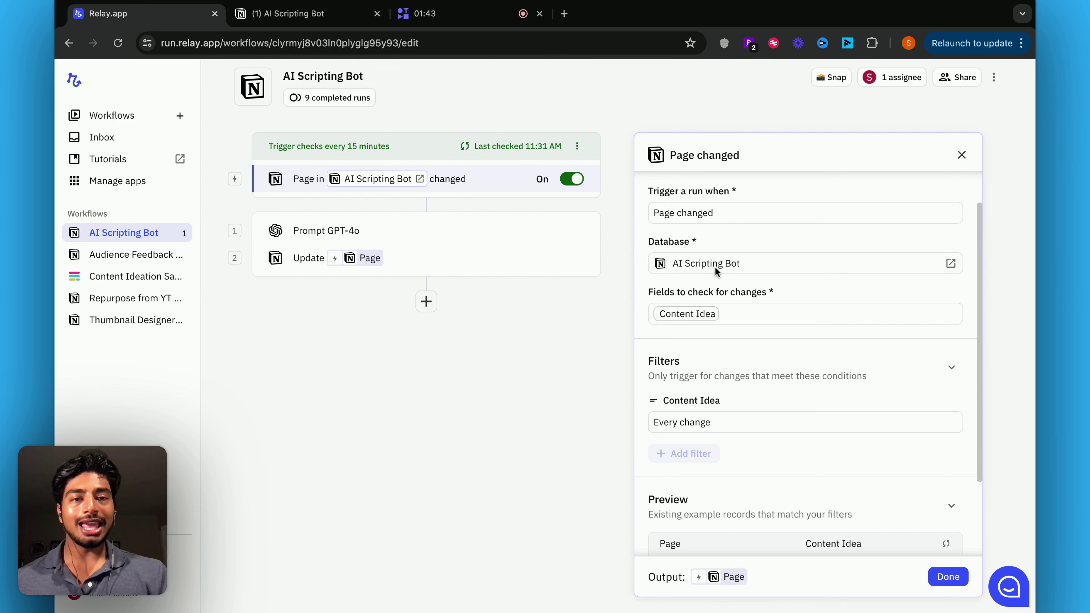
Step: Review the Page changed trigger of the AI Scripting Bot workflow against the Content Idea column of its Notion table
click(299, 15)
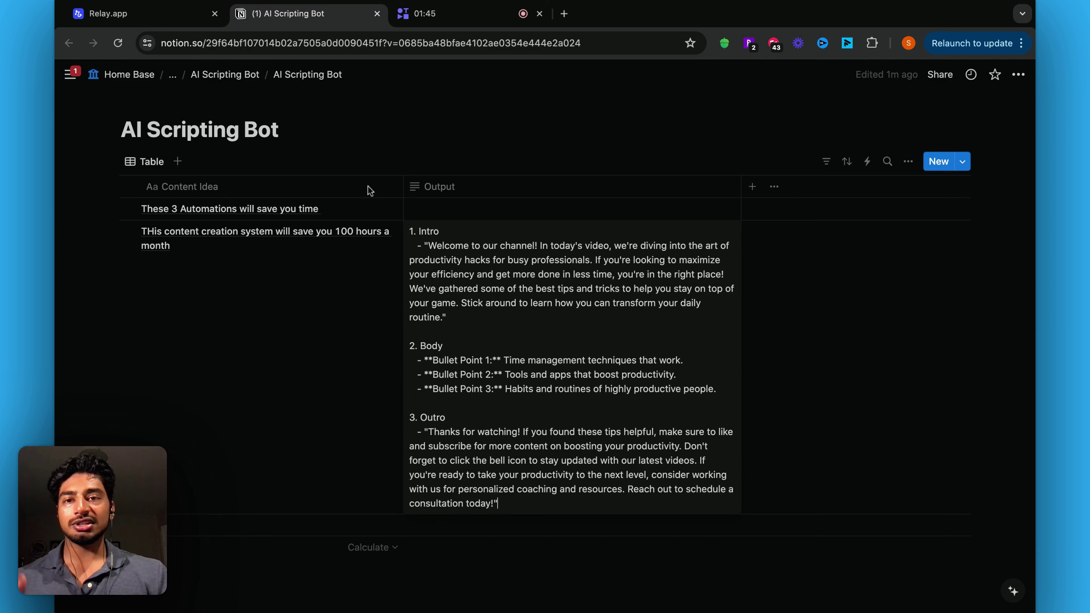
click(110, 14)
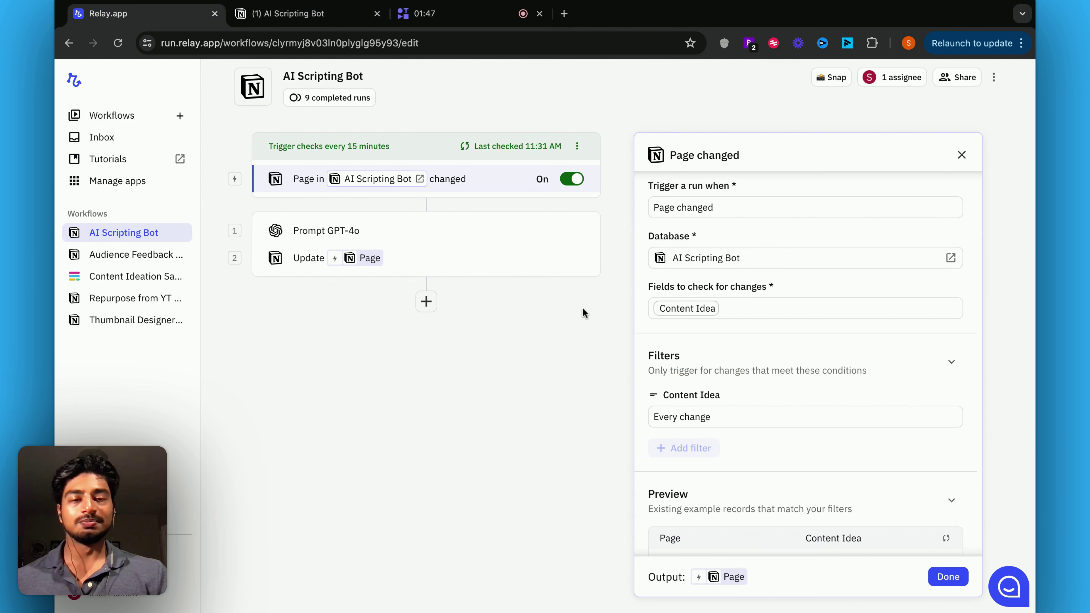
scroll(708, 374, down, 2)
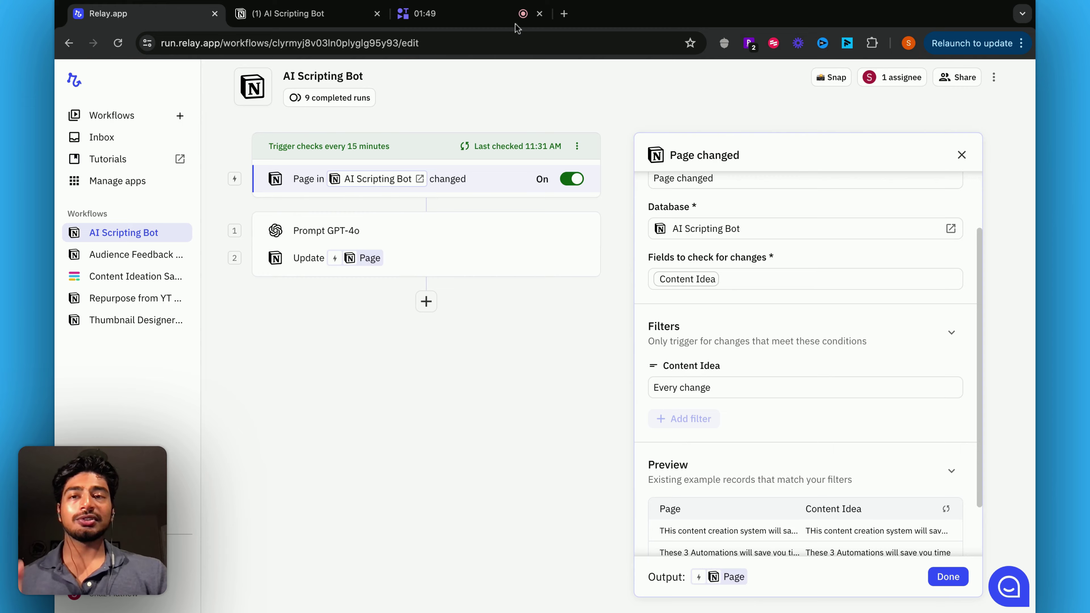
click(279, 17)
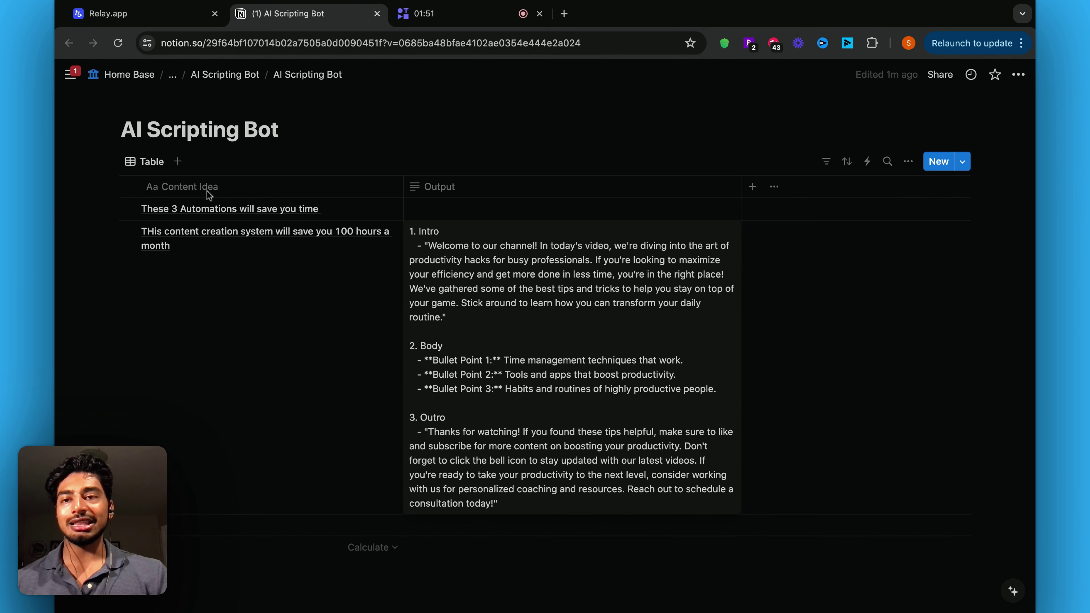
click(160, 16)
scroll(761, 375, down, 3)
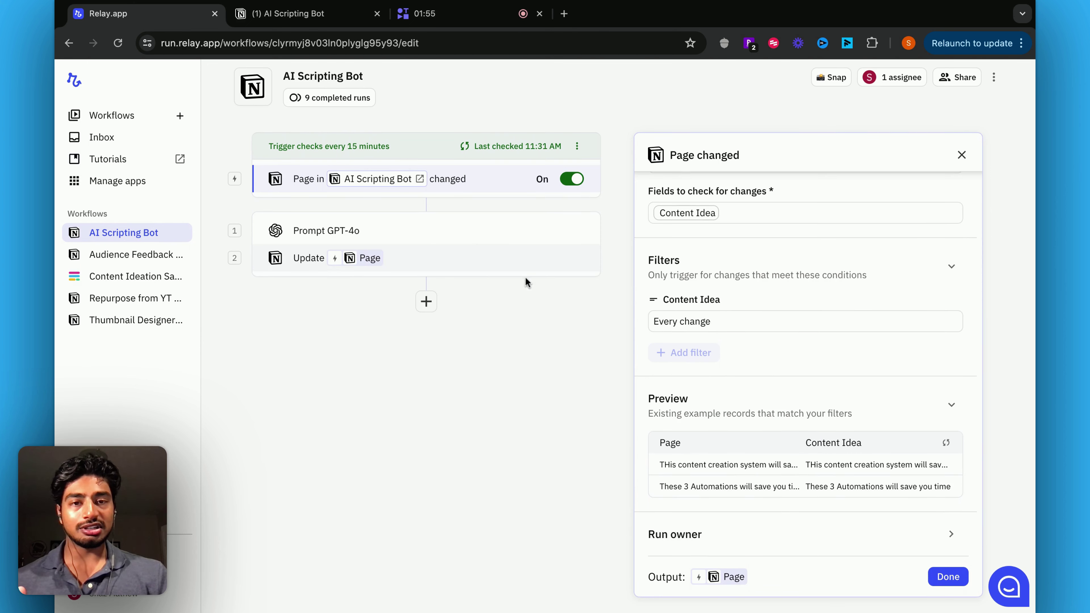
Step: Examine the Prompt GPT-4o step's script instructions and compare them with the Output column in the Notion table
click(469, 241)
scroll(752, 315, down, 1)
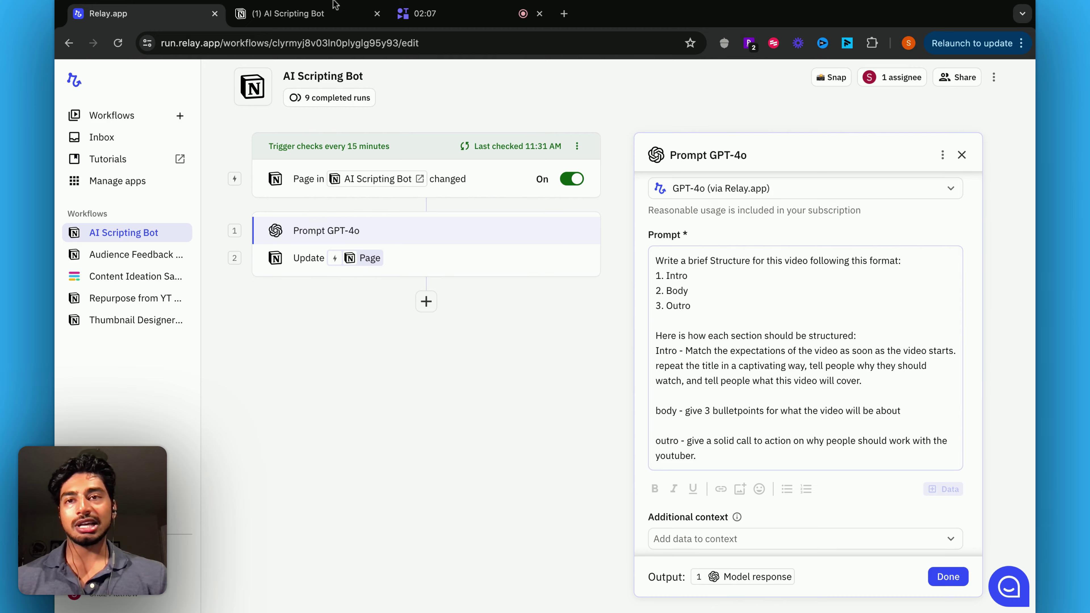
click(326, 13)
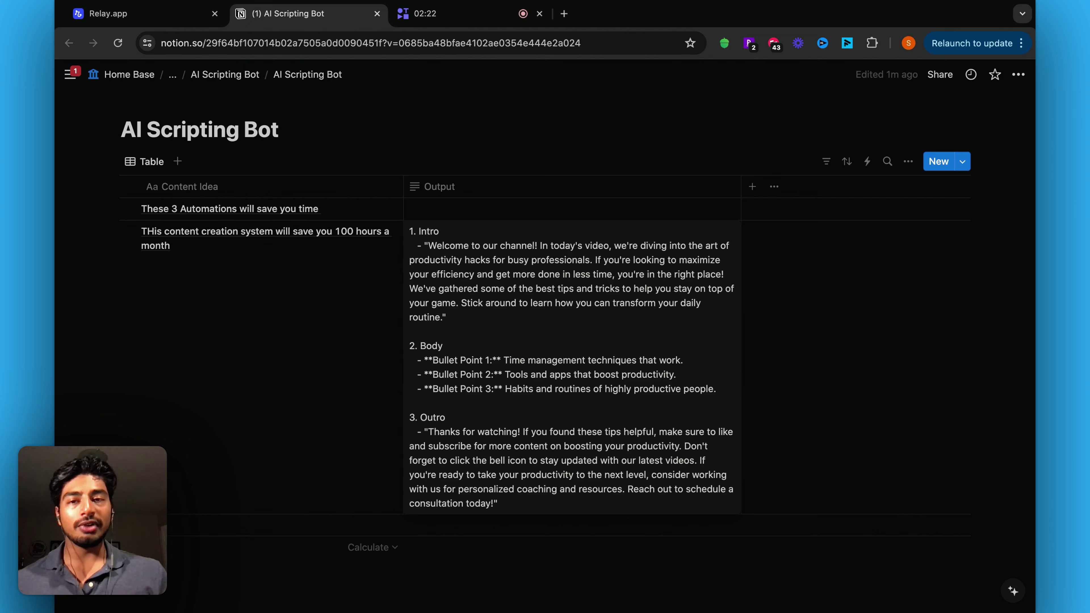
click(129, 14)
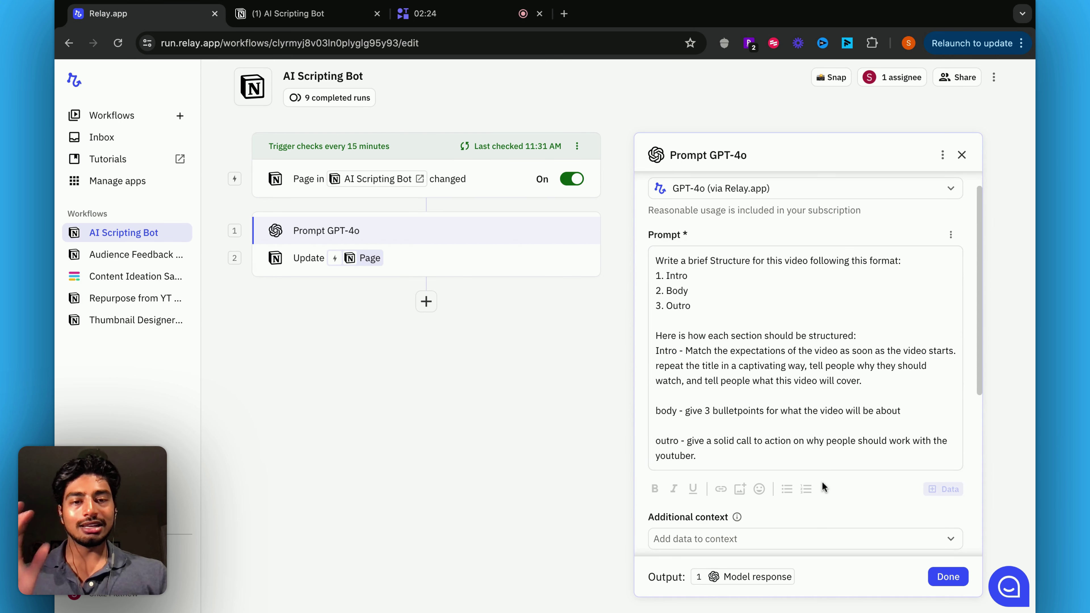
Step: Inspect which field the Update page step fills, compare it with the Notion table, and close the step's settings
click(456, 261)
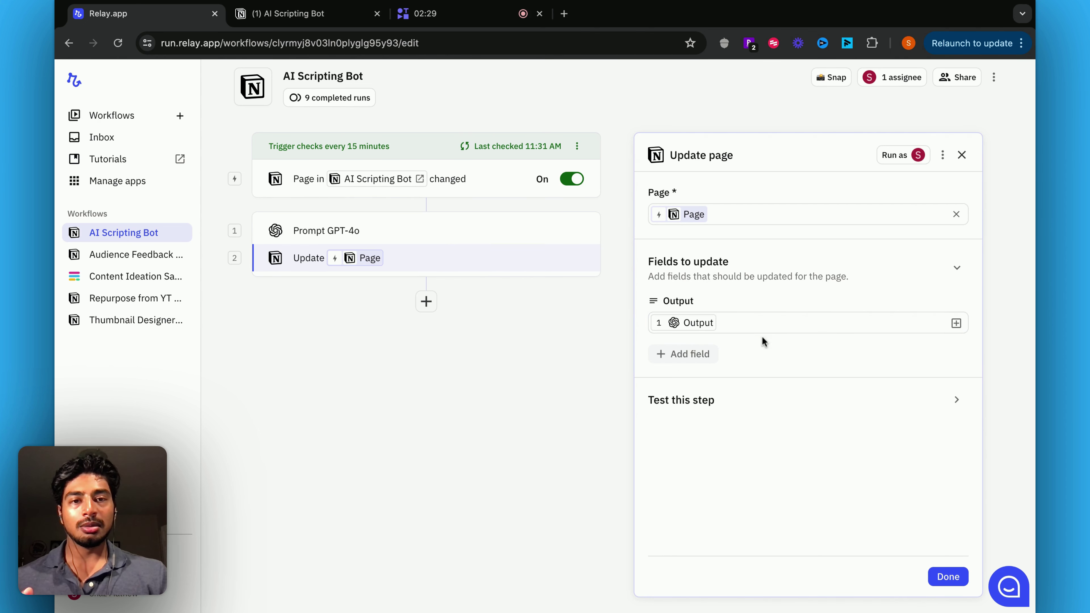
click(301, 13)
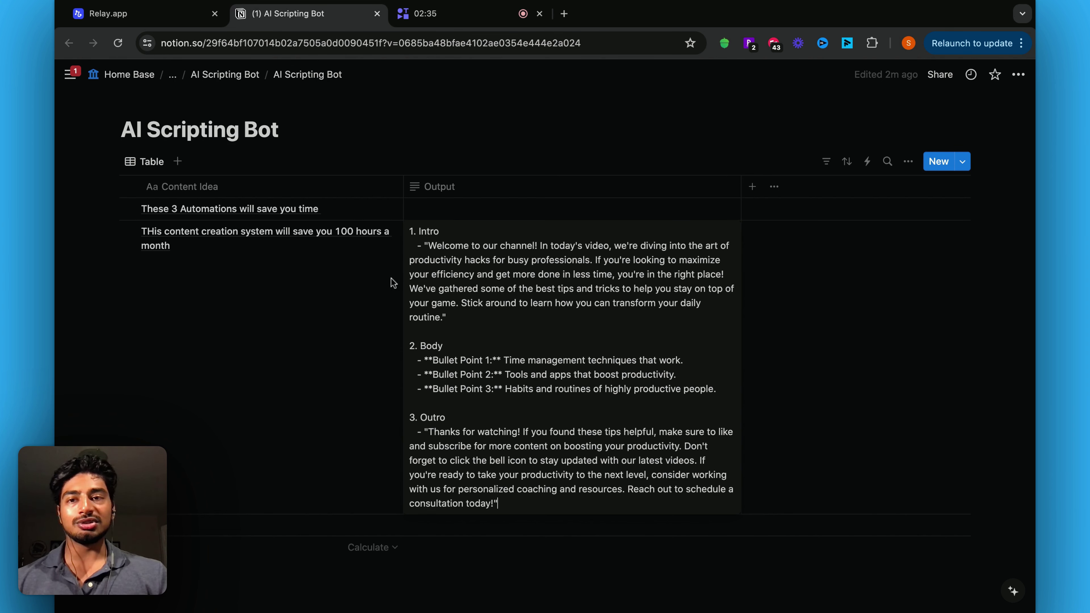
key(Escape)
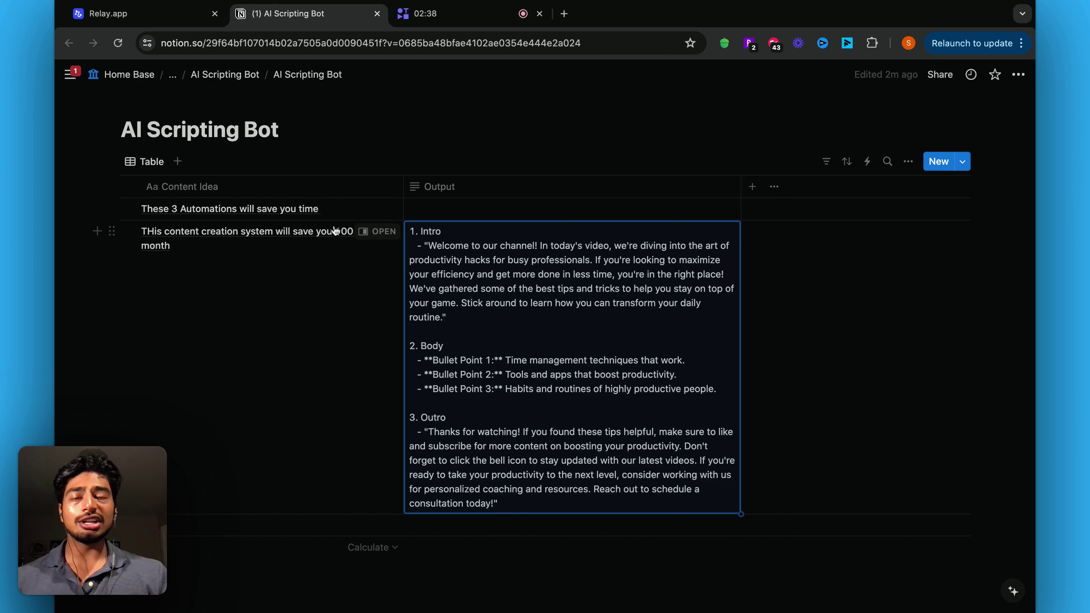
click(125, 16)
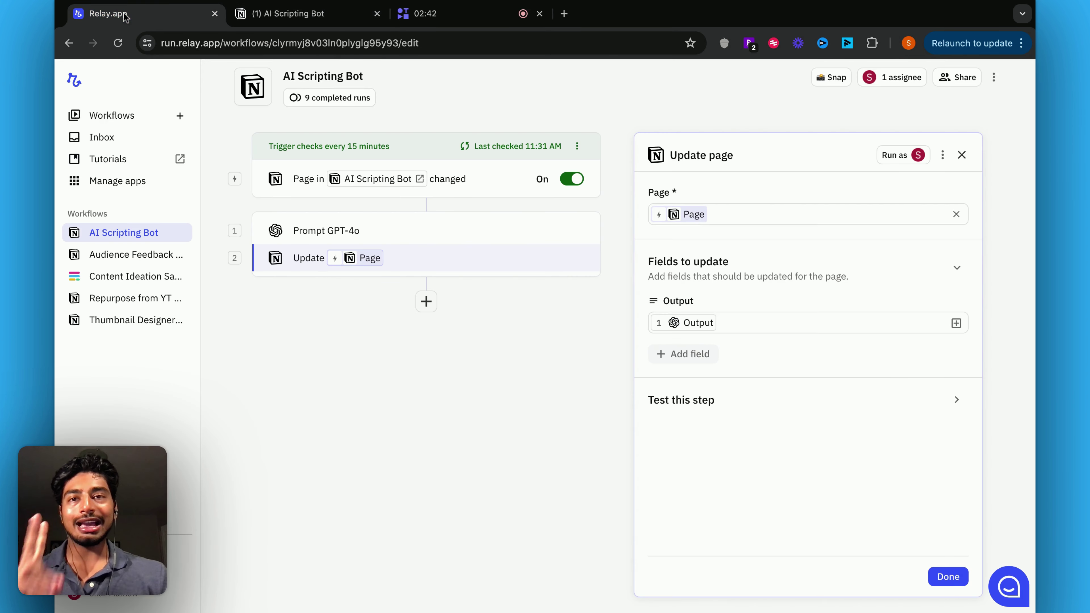
click(464, 498)
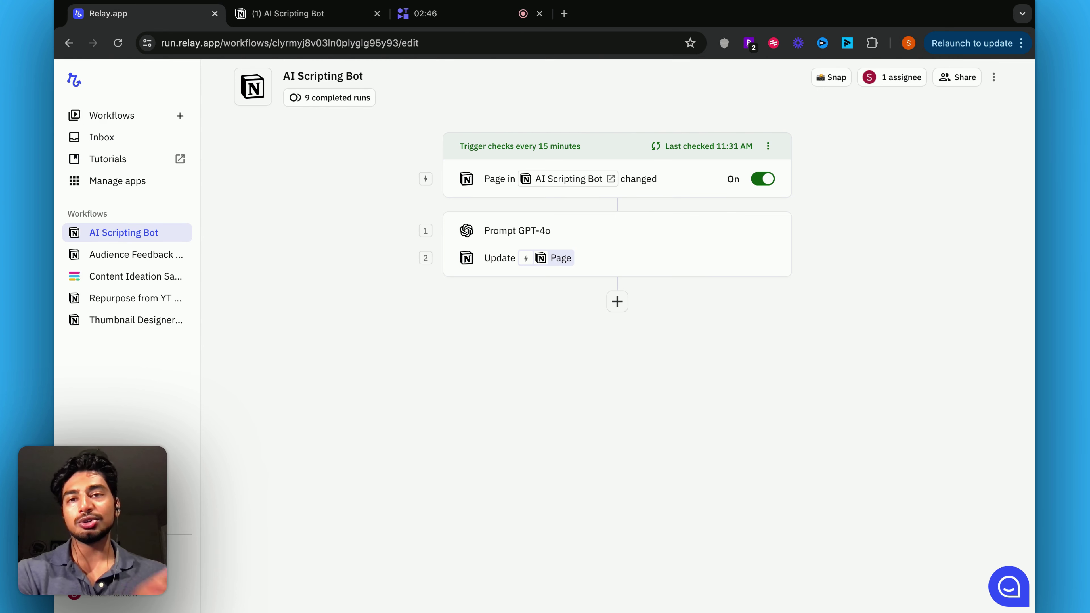
Step: Look over the Content Ideation Saver workflow, and return to AI Scripting Bot and its Notion table
click(127, 277)
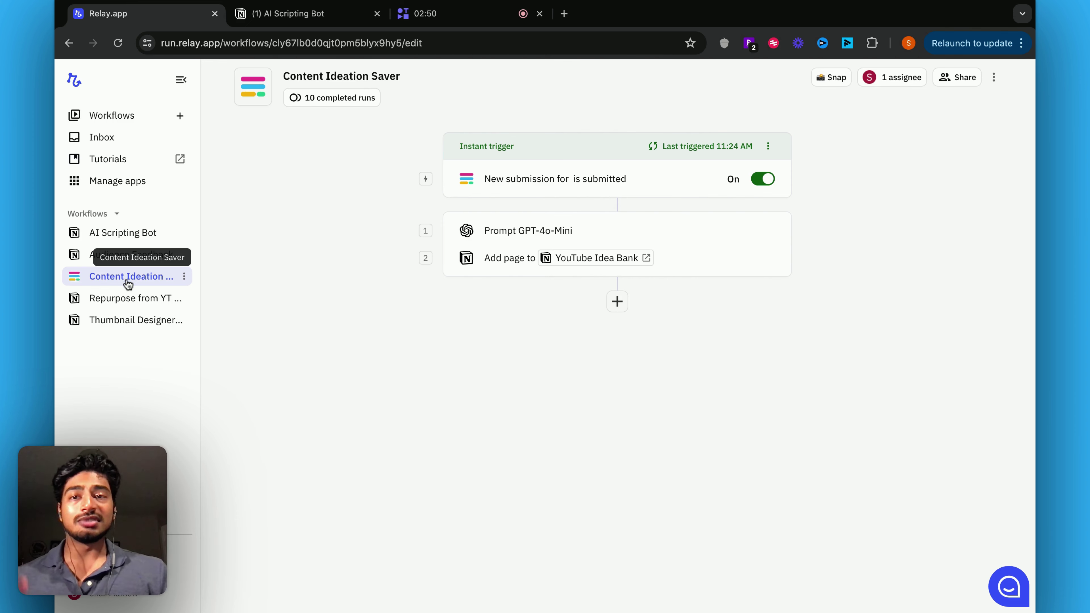
click(124, 234)
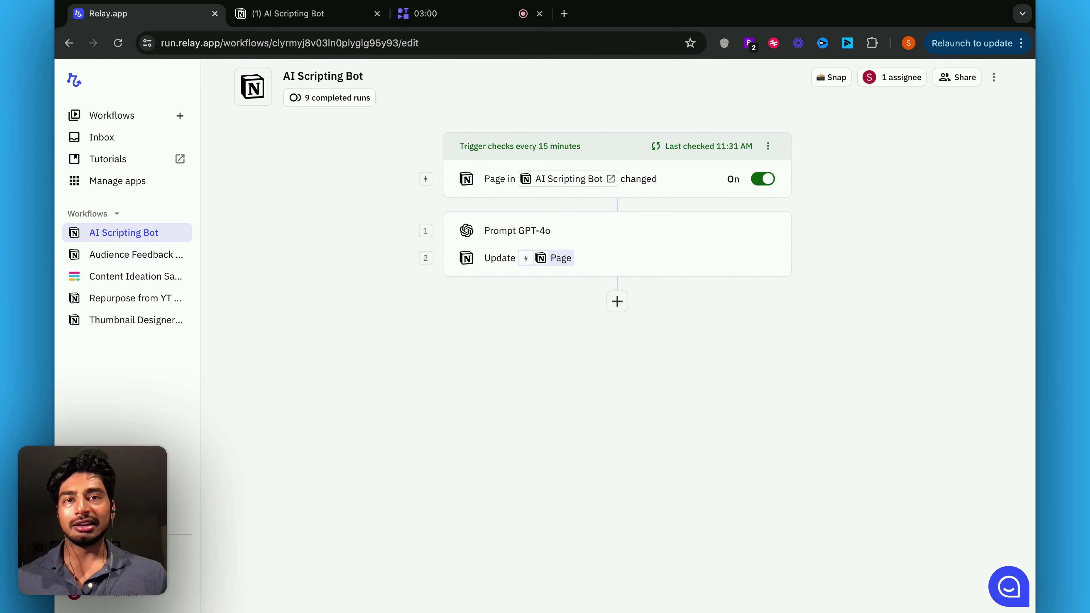
click(325, 7)
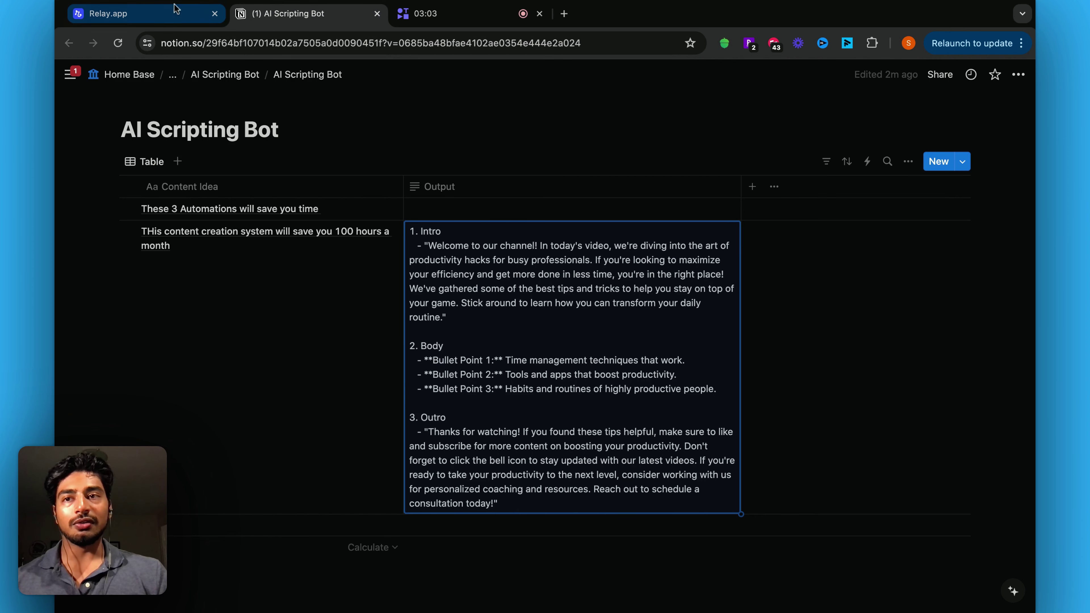
click(168, 13)
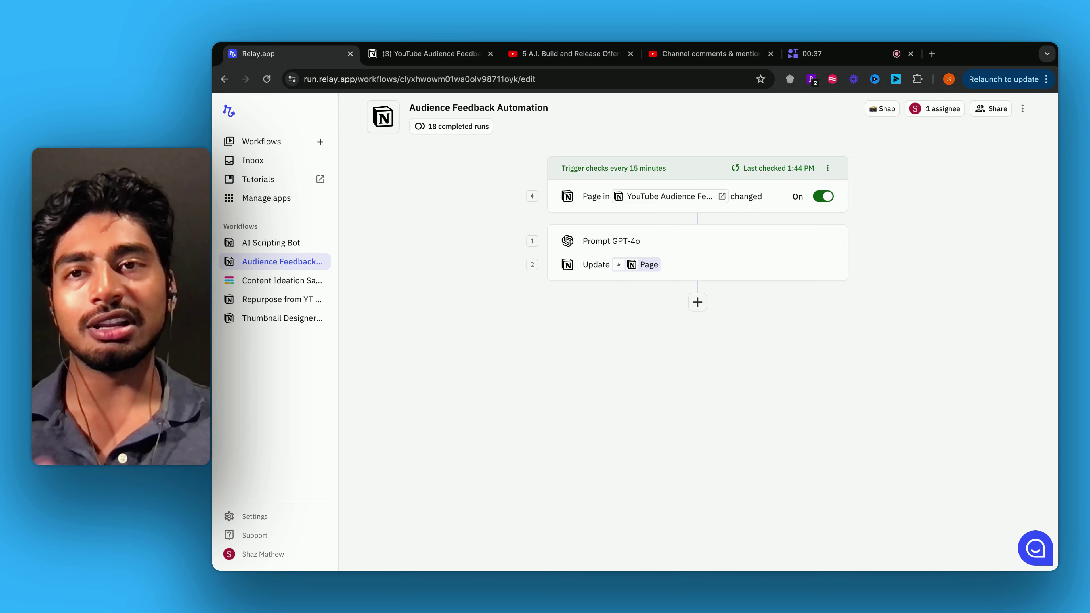
Step: Copy the YouTube comment "is this no code- of low code?" into a new Feedback row of the YouTube Audience Feedback table in Notion
click(440, 54)
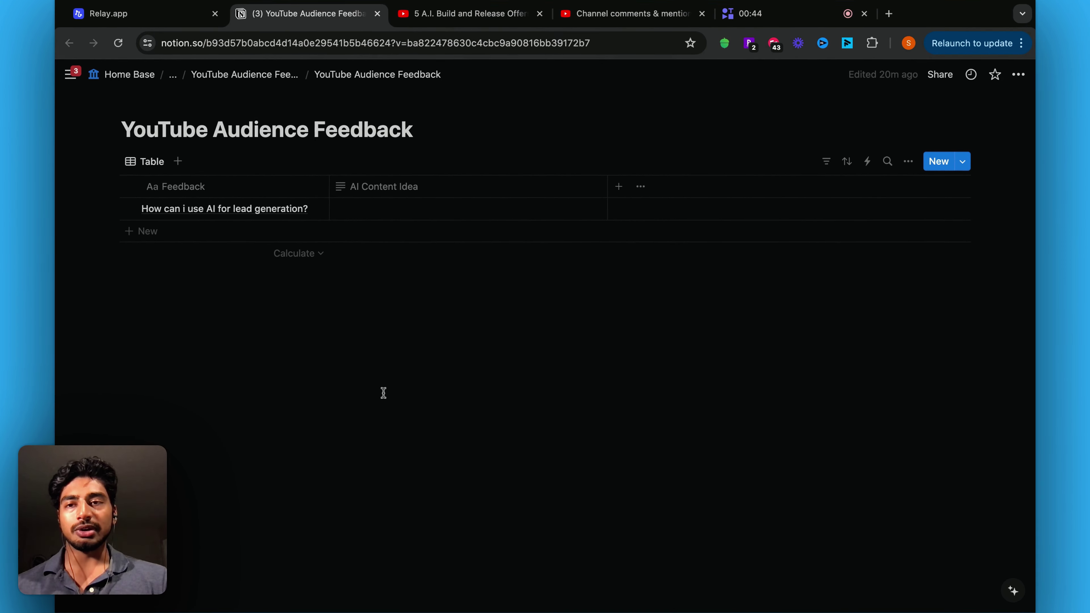
click(504, 22)
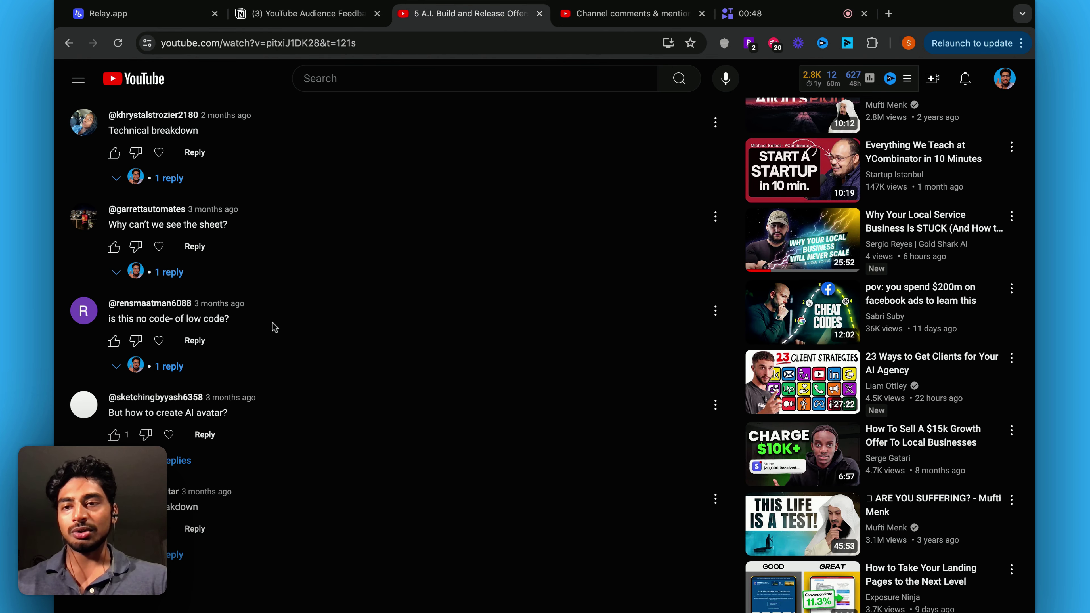
drag(109, 318, 229, 318)
key(super+c)
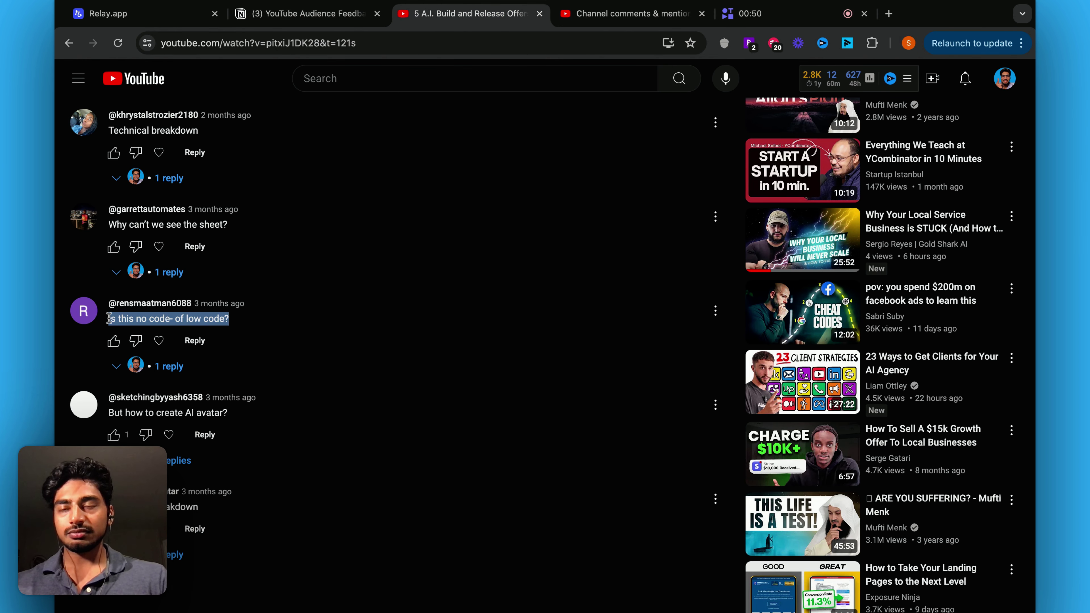
click(307, 13)
click(204, 234)
key(super+v)
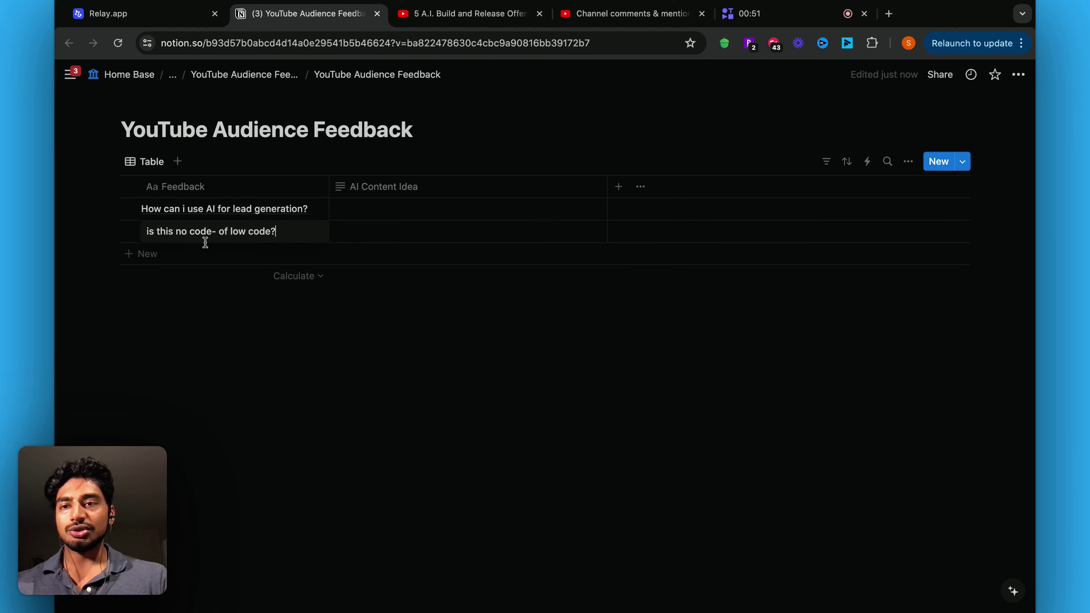
Step: Copy the YouTube comment "But how to create AI avatar?" into another new Feedback row of the Notion table
click(434, 22)
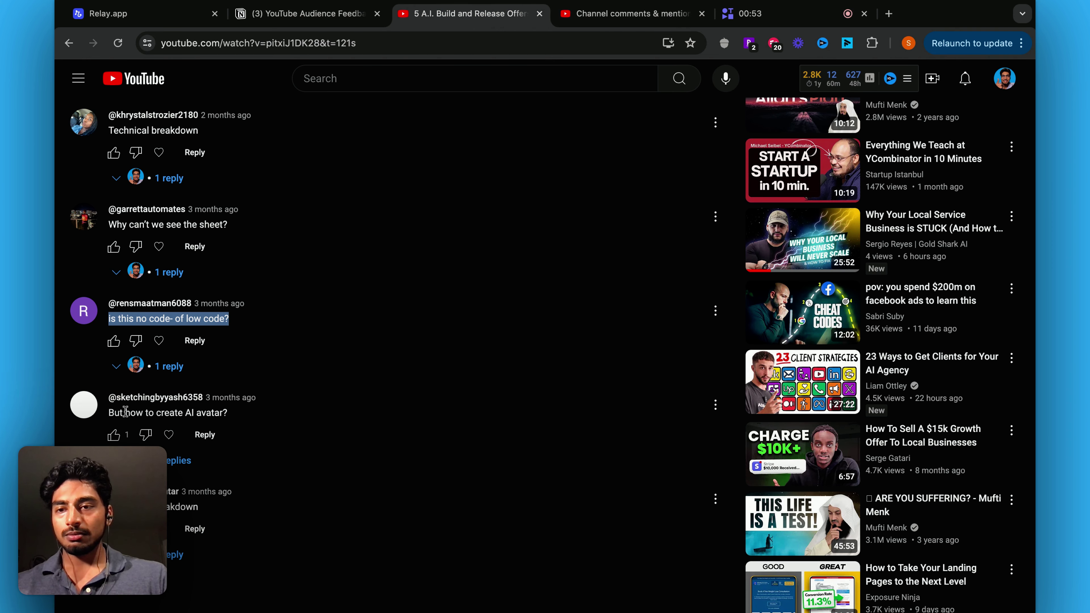
drag(109, 413, 228, 413)
key(super+c)
click(358, 13)
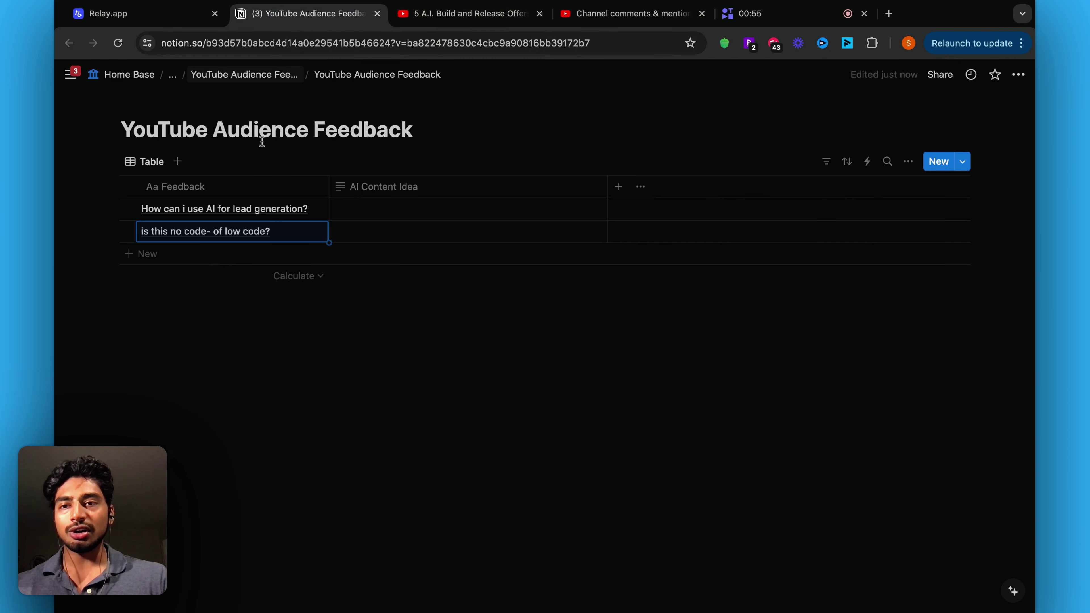
click(219, 258)
key(super+v)
Step: Copy the YouTube Studio comment "can you make a vid about the AI Appointment setter on HighLevel" into a new Feedback row in Notion
click(627, 13)
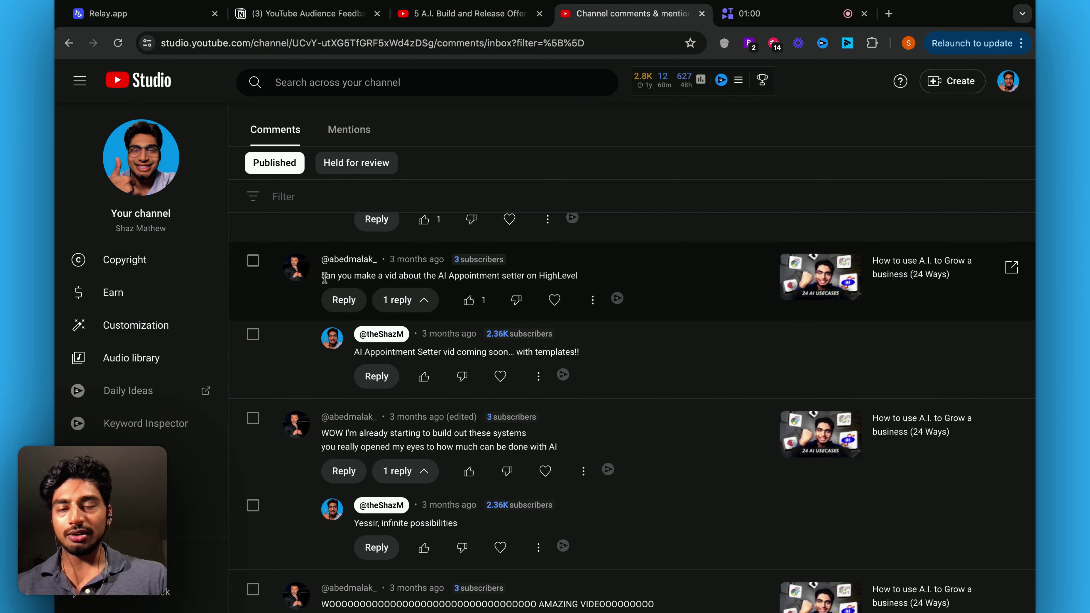
drag(323, 276, 578, 276)
key(super+c)
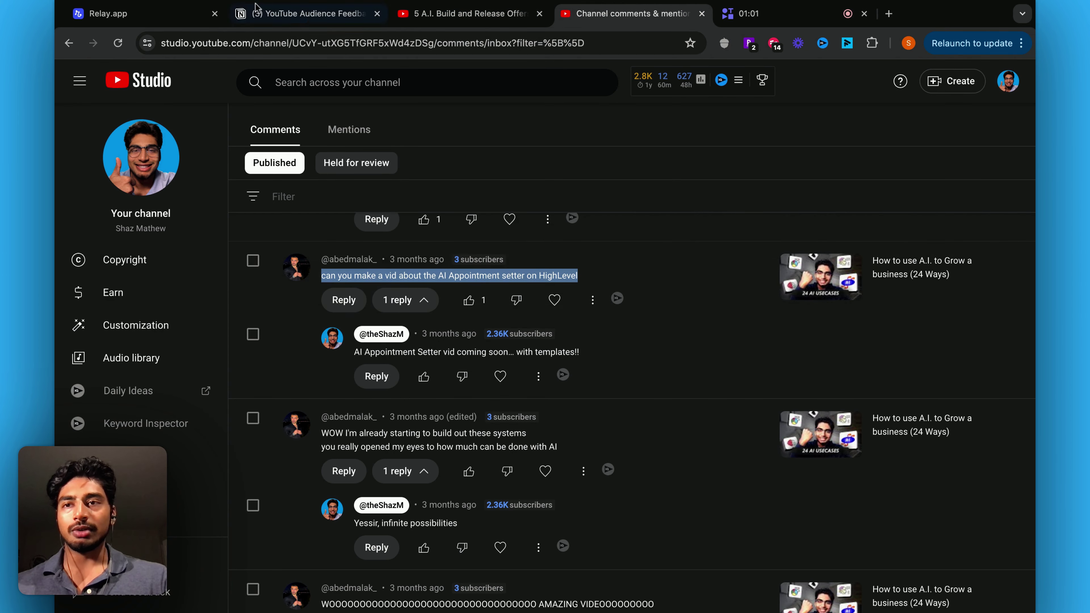
click(169, 15)
click(279, 13)
click(168, 274)
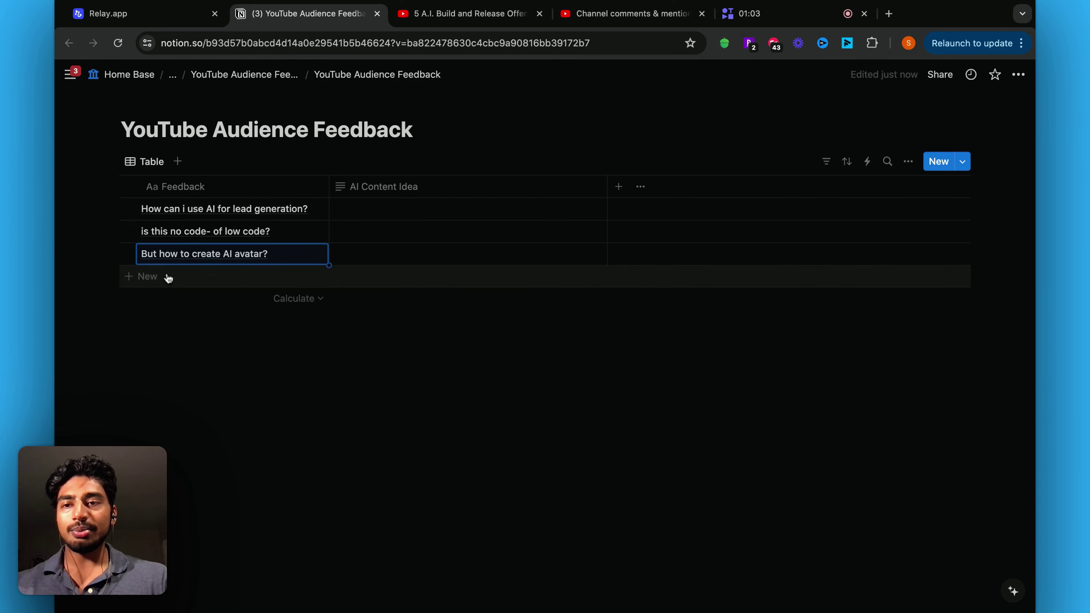
key(super+v)
key(Escape)
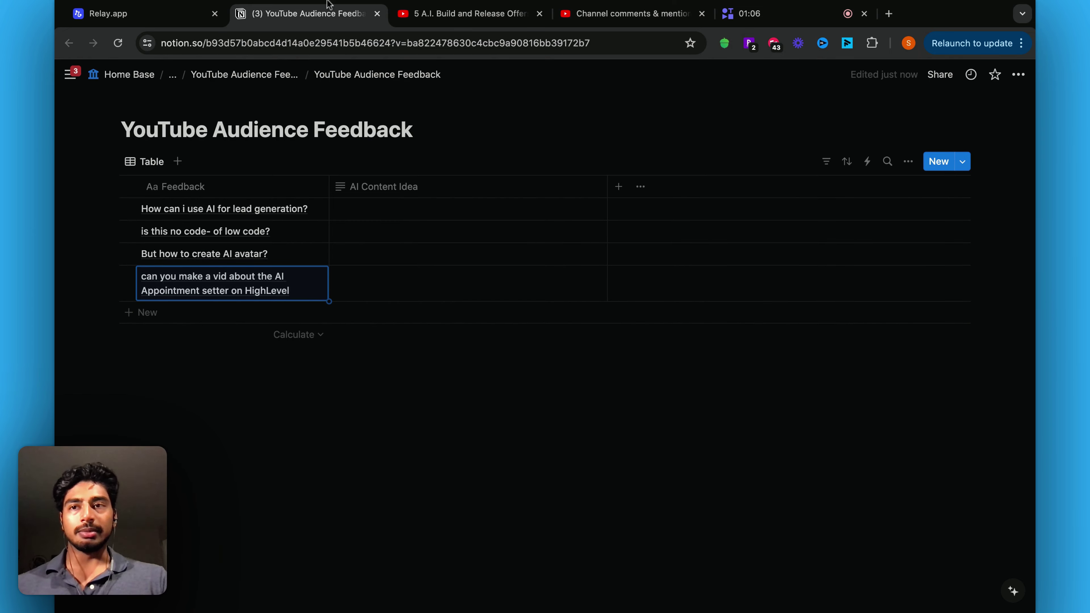
Step: Make the Audience Feedback Automation in Relay.app check its trigger immediately, and open the Notion table to see the AI Content Idea column
click(140, 16)
click(662, 147)
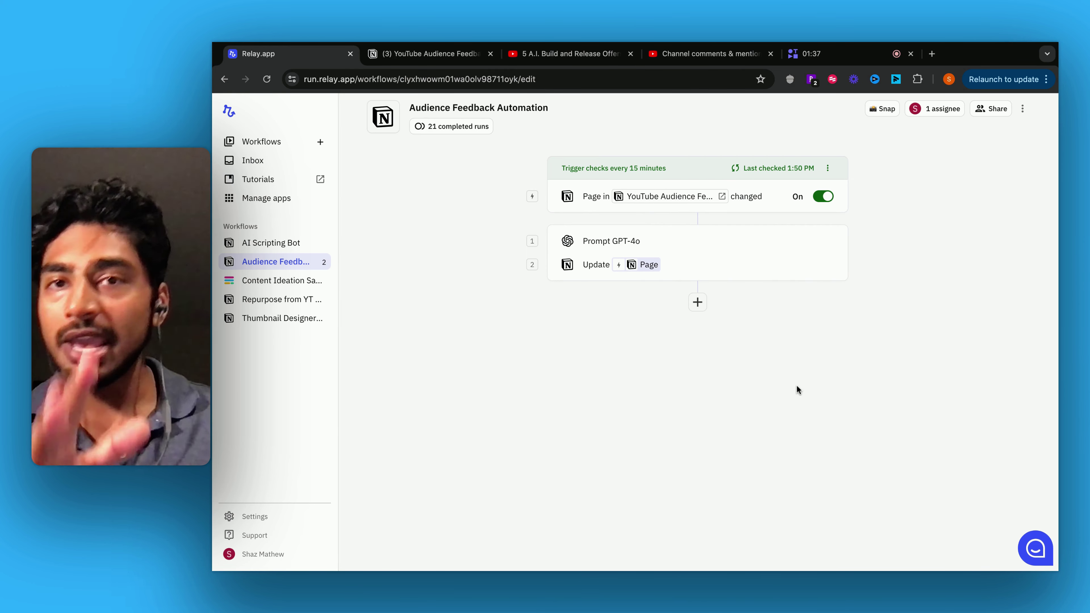
click(444, 56)
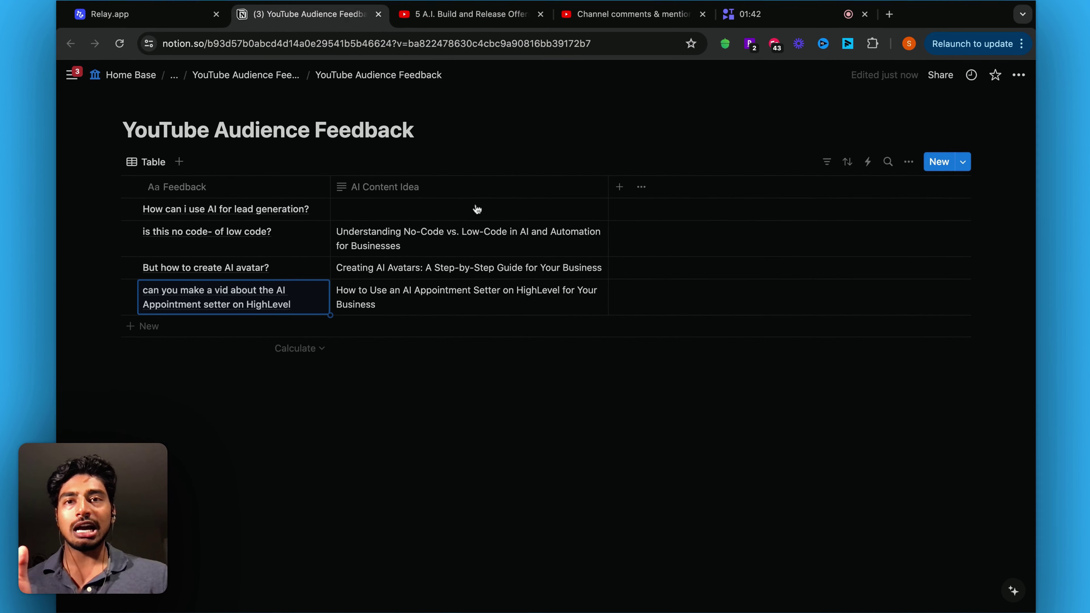
Step: Compare the source comments on YouTube and in YouTube Studio with the AI content ideas in the Notion table
click(570, 53)
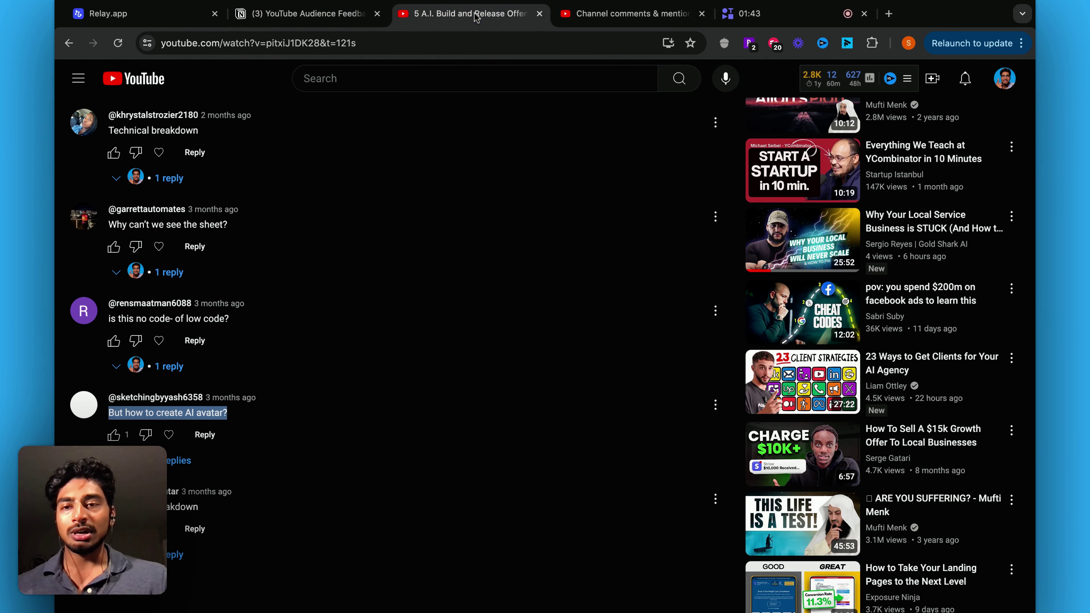
click(626, 13)
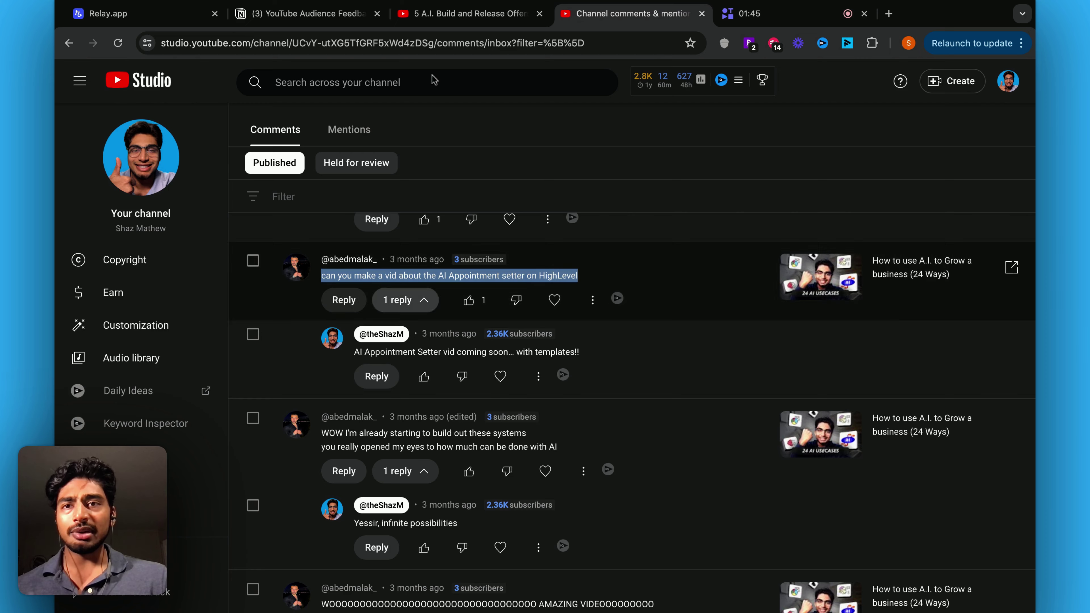
click(316, 13)
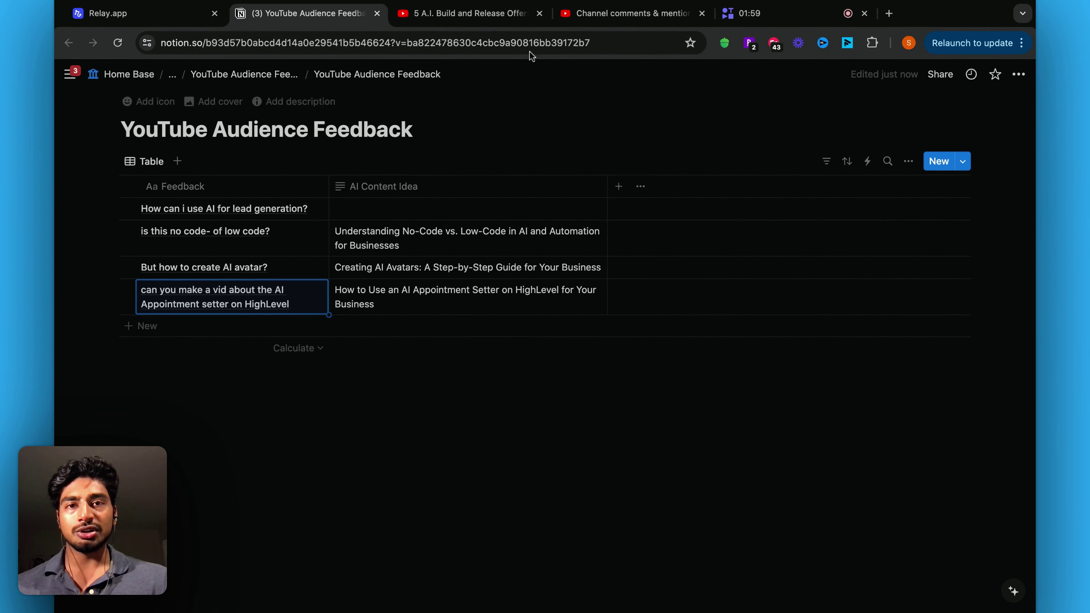
click(616, 17)
click(347, 15)
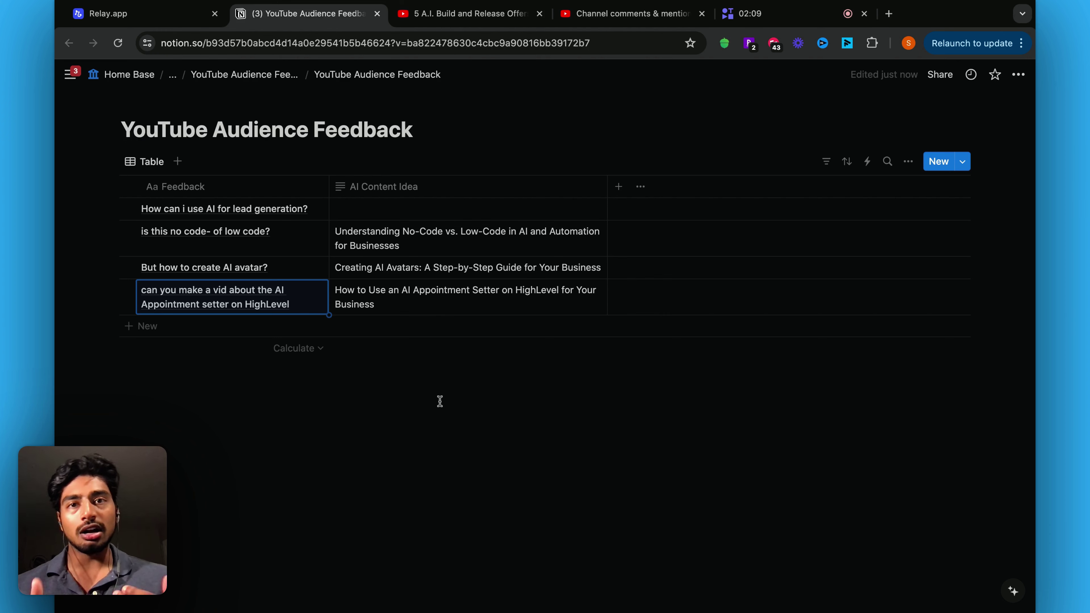
click(414, 16)
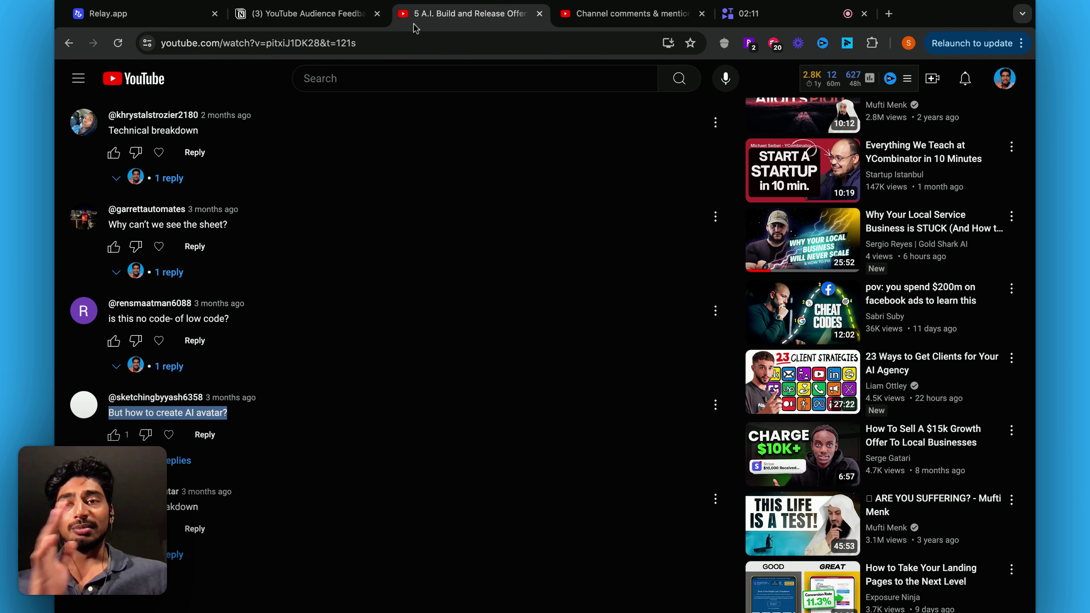
click(309, 13)
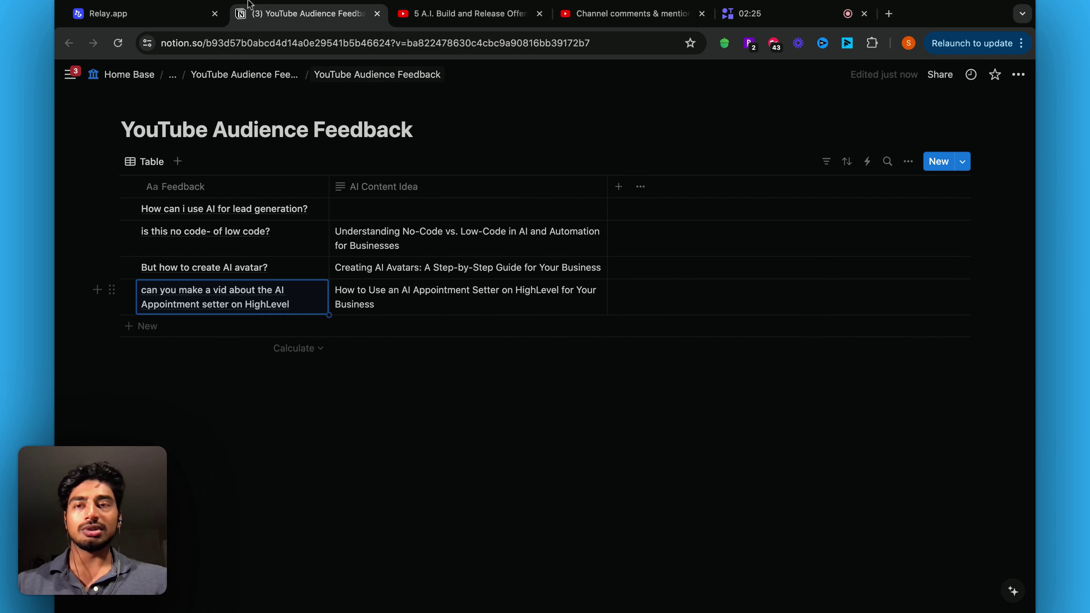
Step: Open the Repurpose from YT to Short Form Content workflow in Relay.app and view its YouTube Idea Bank and SFC Repurpose from YT tables
click(133, 15)
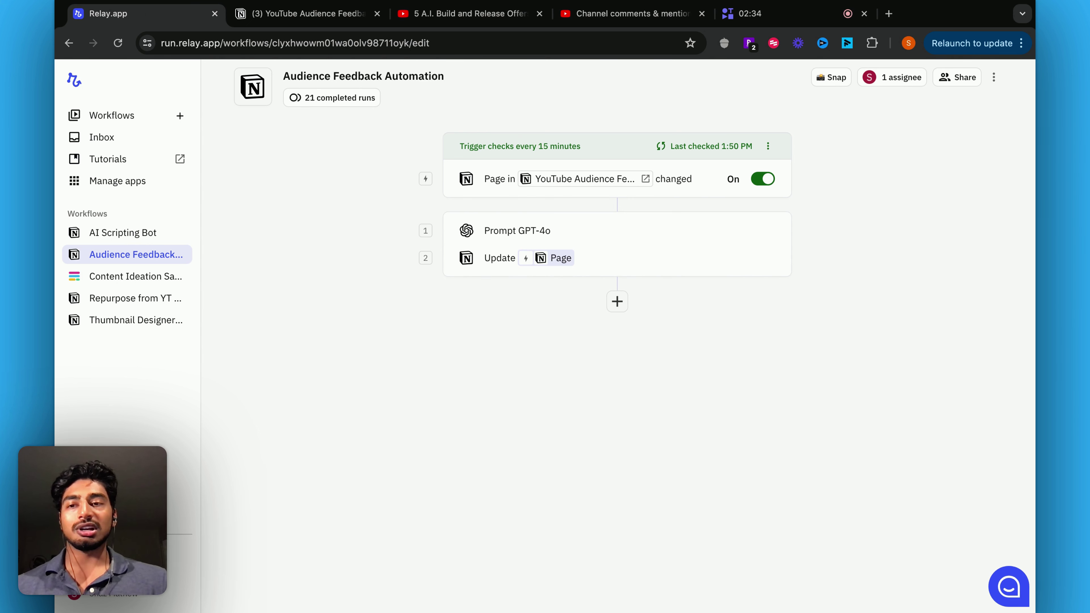
click(134, 297)
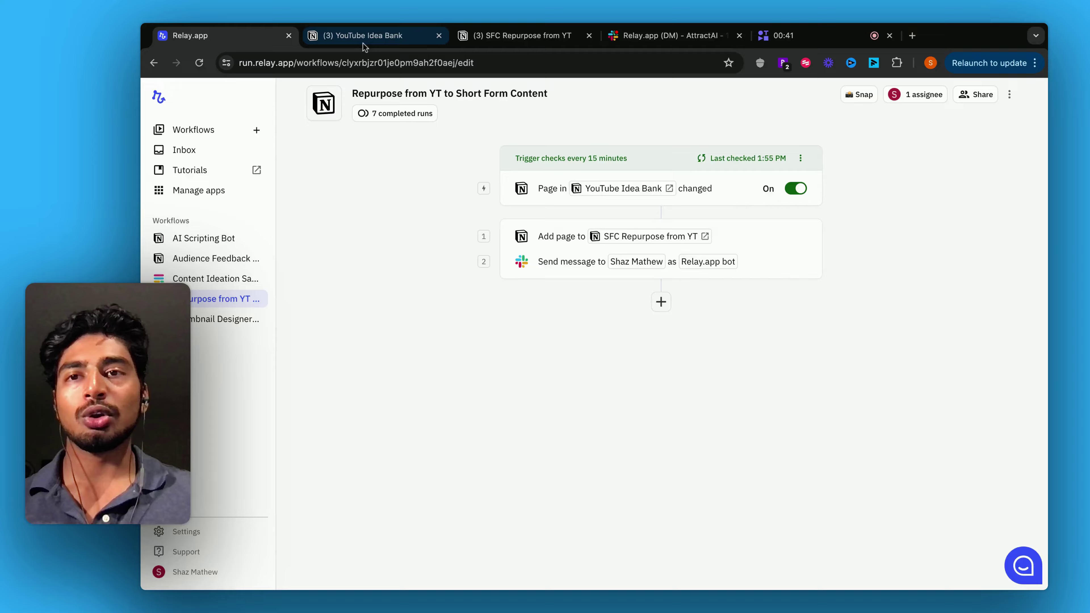
click(386, 53)
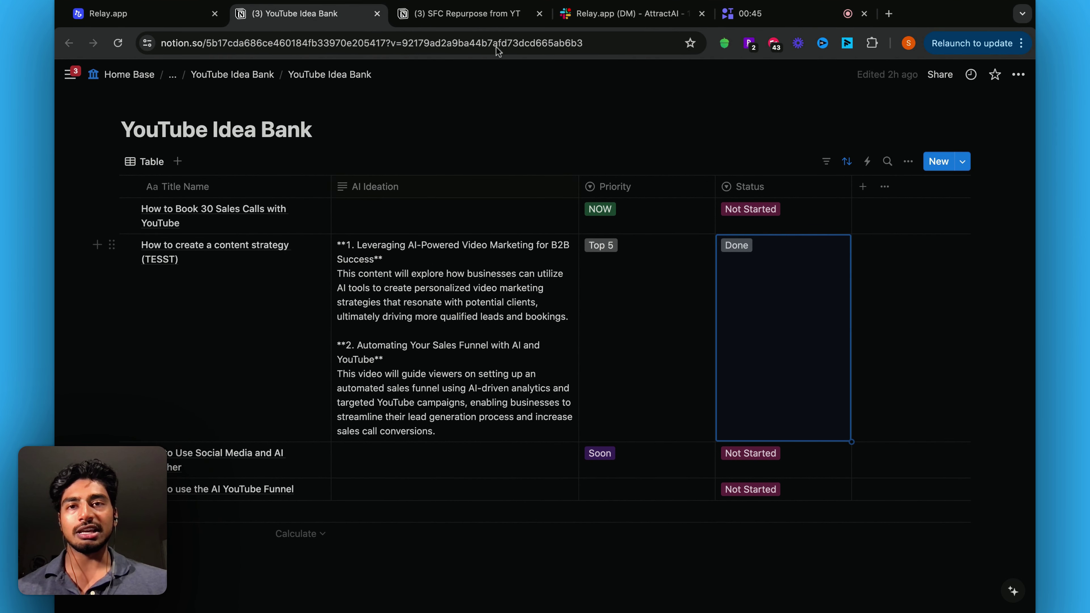
click(481, 16)
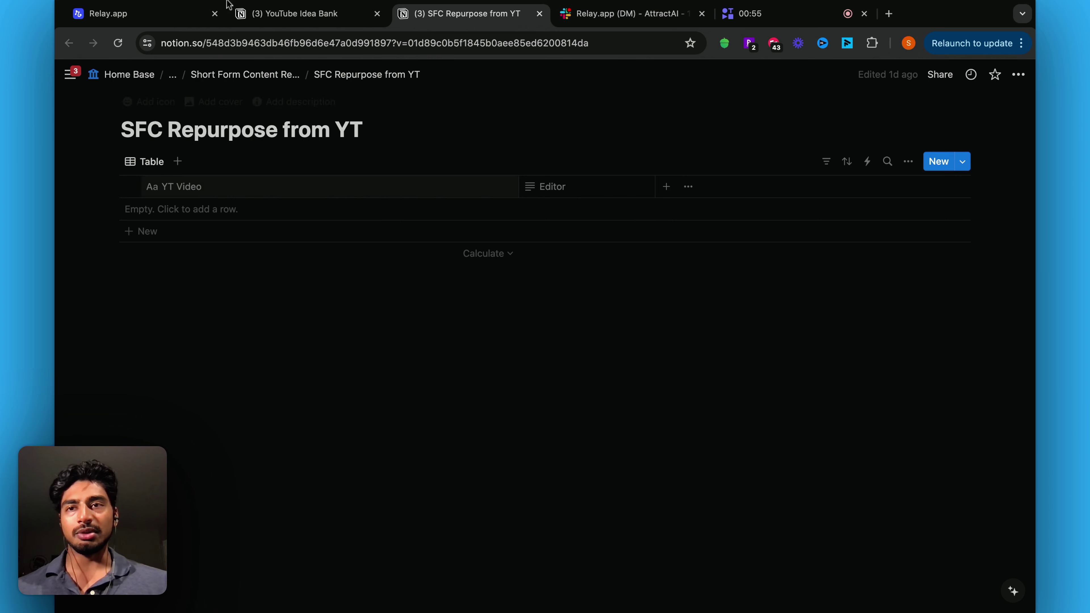
Step: In the YouTube Idea Bank table, set the Status of "How to Book 30 Sales Calls with YouTube" to In Progress and finally to Done
click(281, 13)
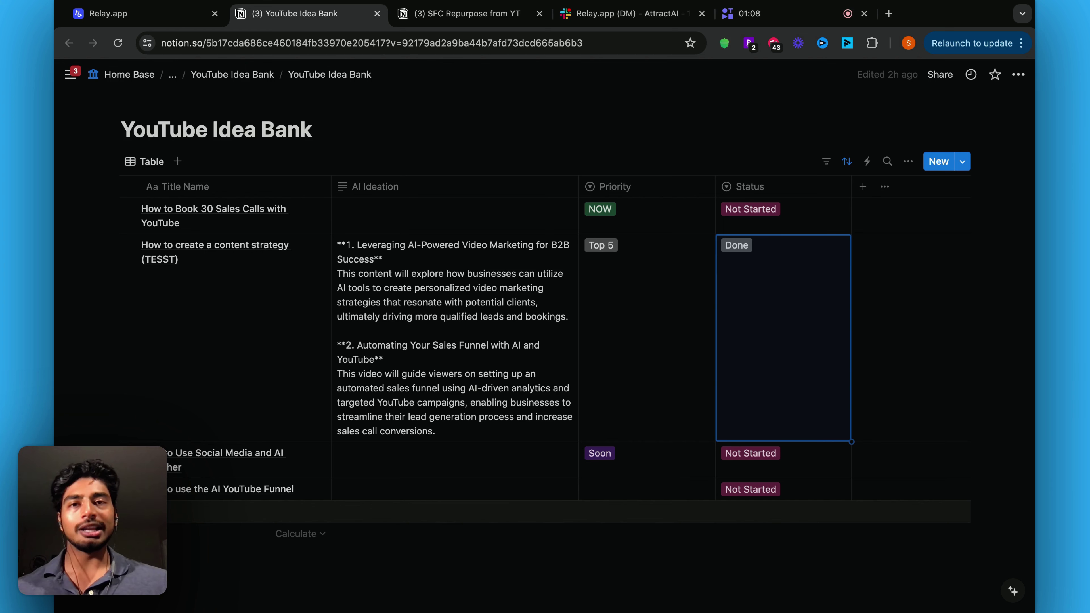
click(762, 211)
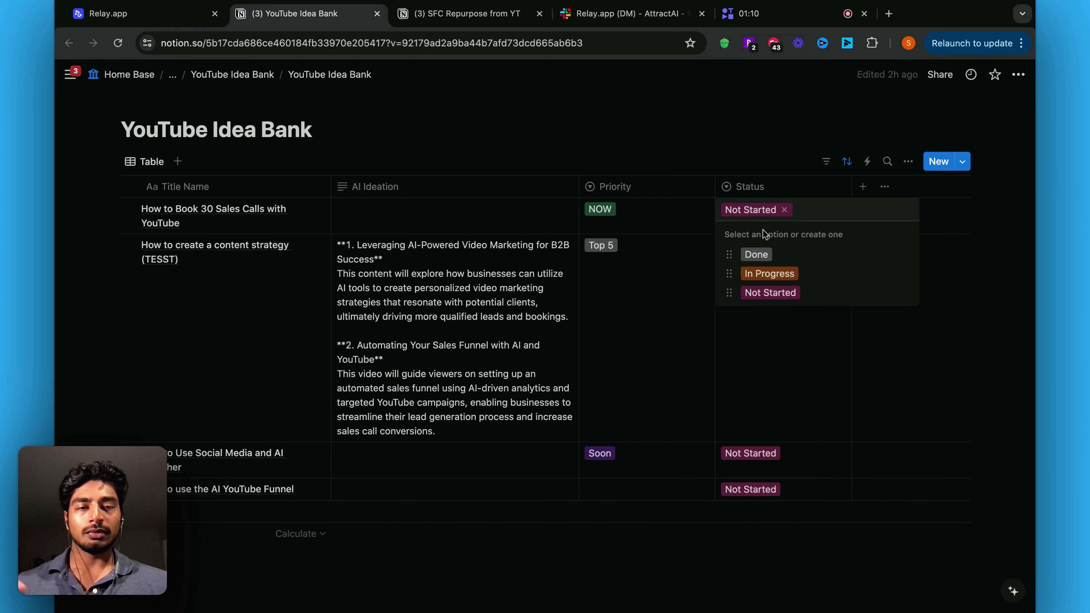
click(767, 275)
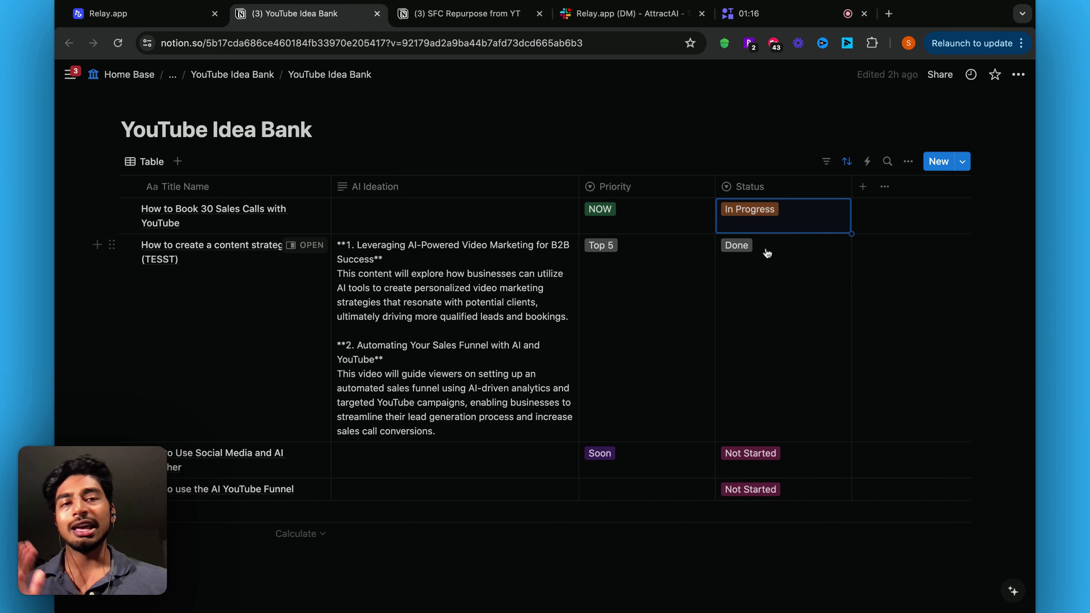
click(751, 210)
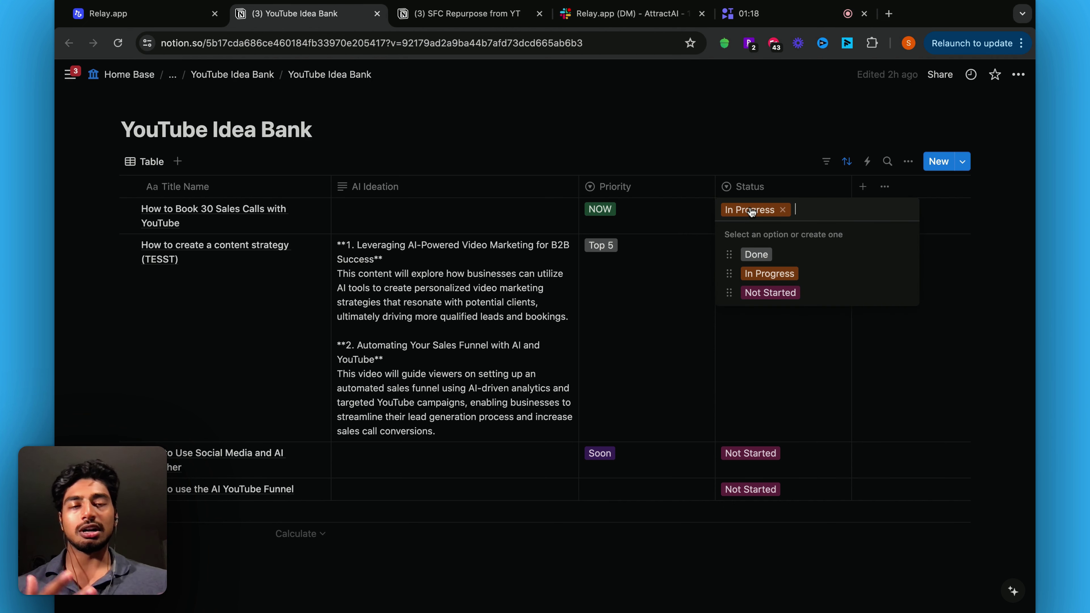
click(750, 253)
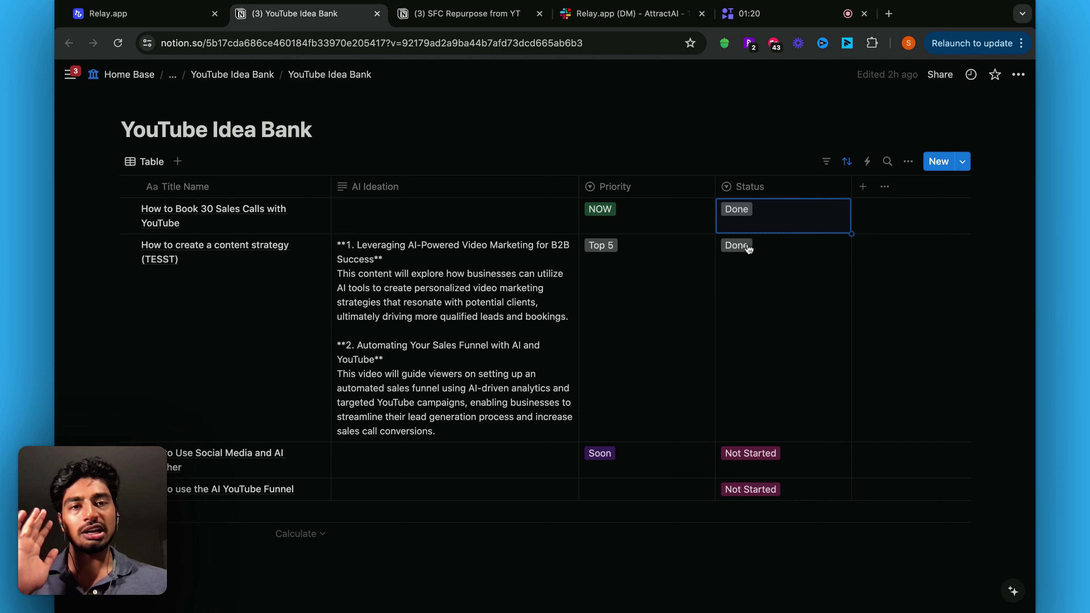
Step: Make the repurposing workflow in Relay.app check its trigger immediately, and compare the YouTube Idea Bank with the SFC Repurpose from YT table
click(129, 14)
click(654, 146)
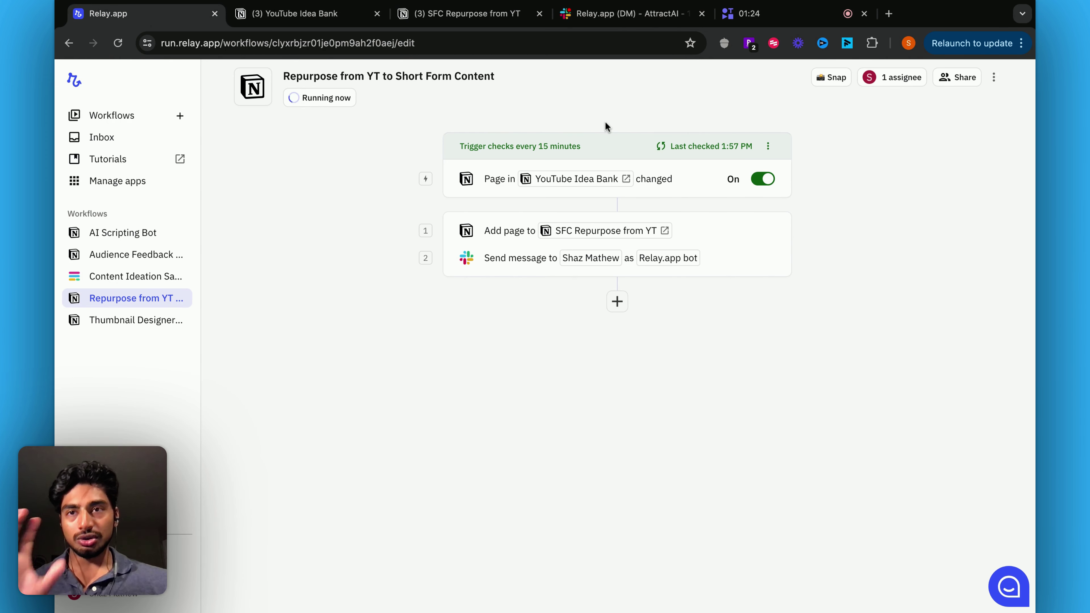
click(326, 13)
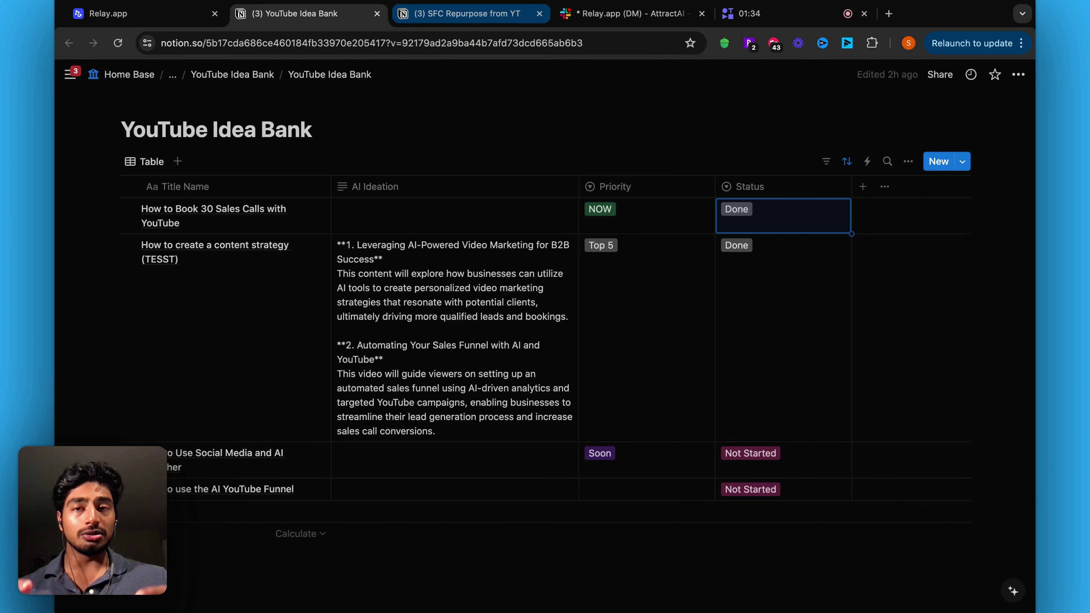
click(461, 13)
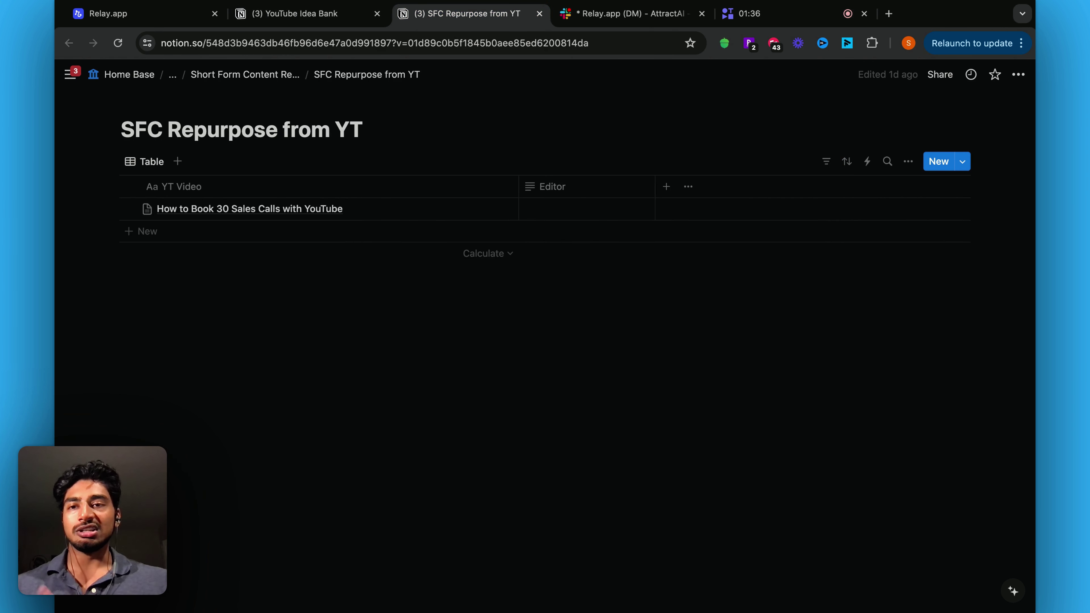
click(300, 13)
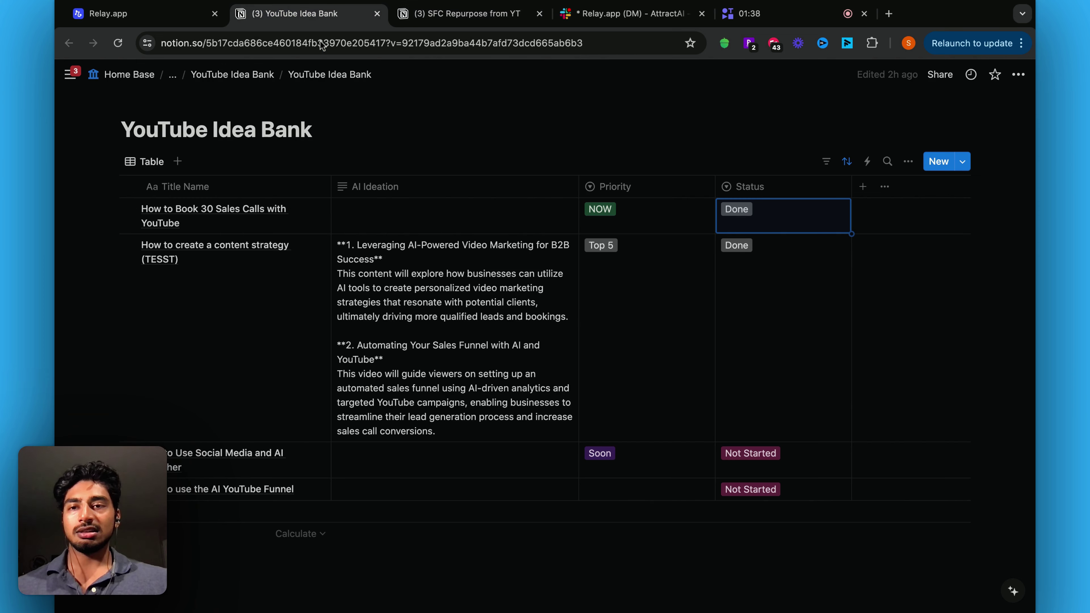
click(461, 13)
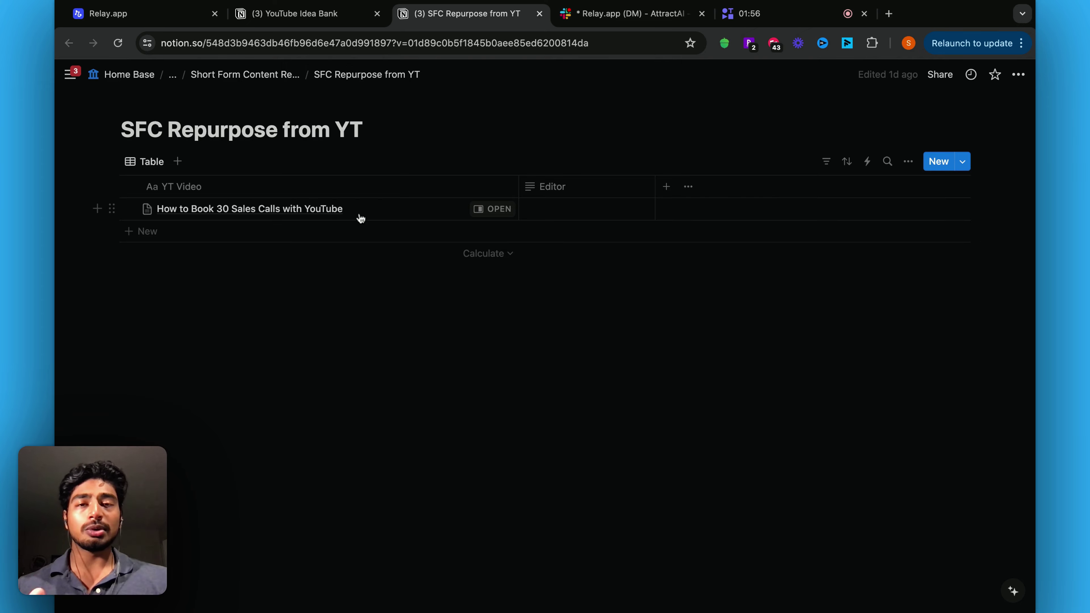
Step: Open the Notion link from the newest Relay.app message in Slack, compare that page with the SFC Repurpose row, and close the page
click(619, 11)
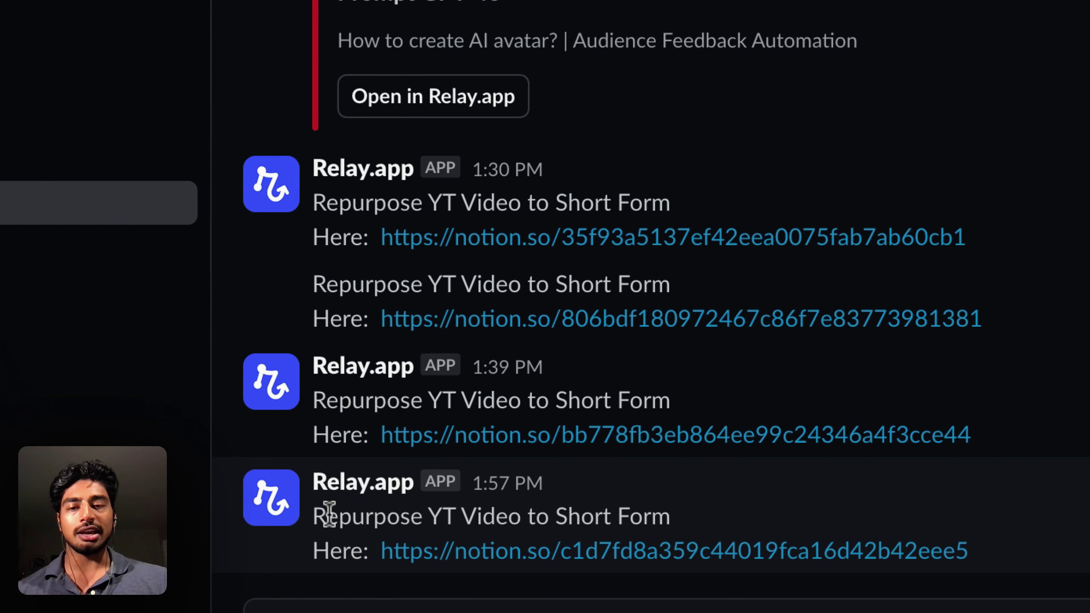
click(616, 565)
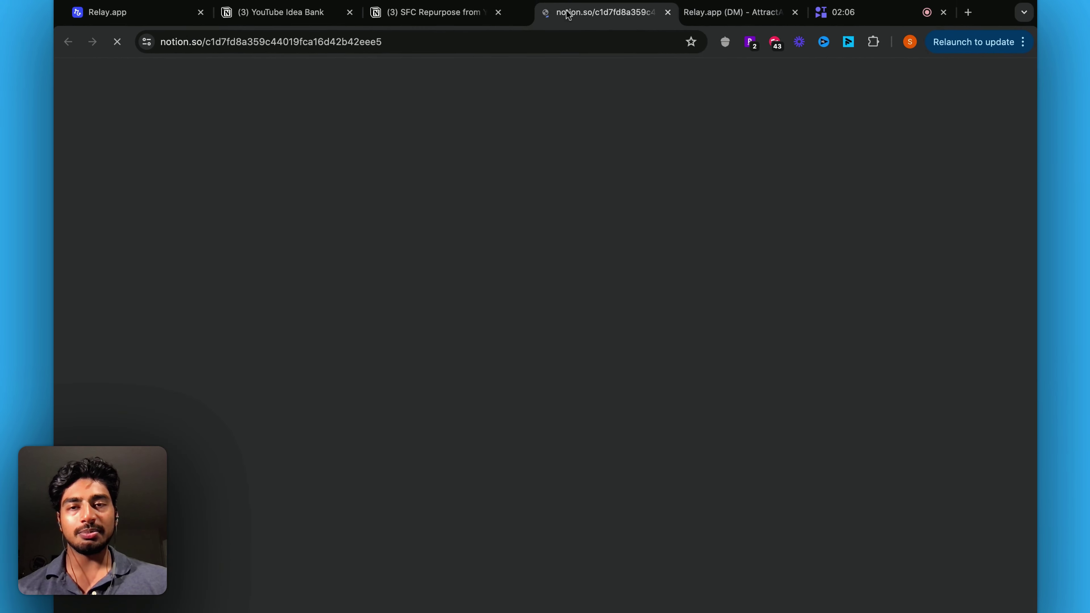
click(434, 14)
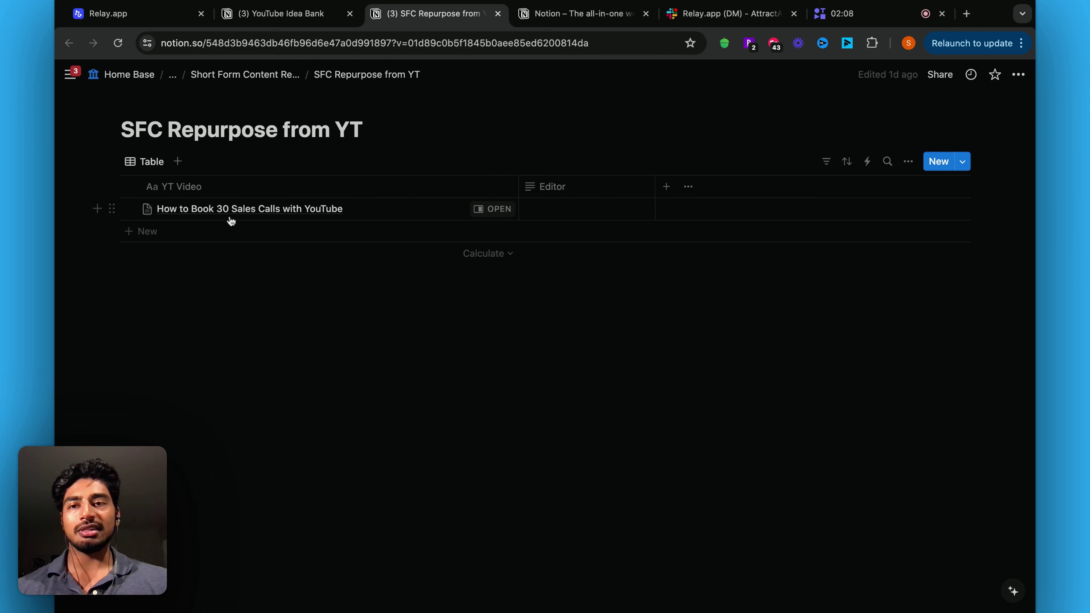
click(569, 14)
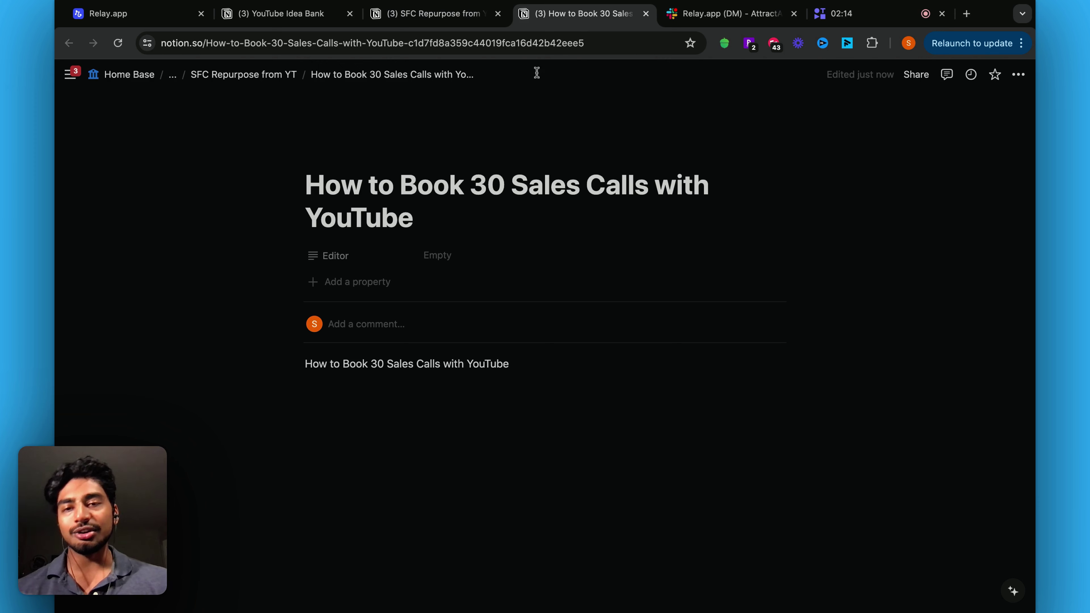
click(468, 14)
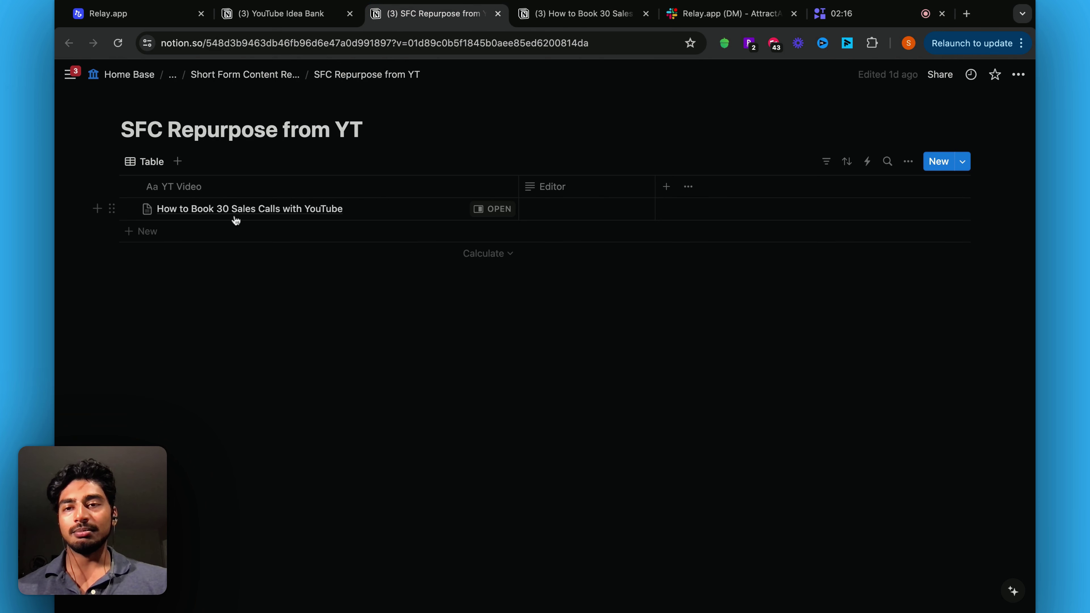
click(596, 13)
click(440, 9)
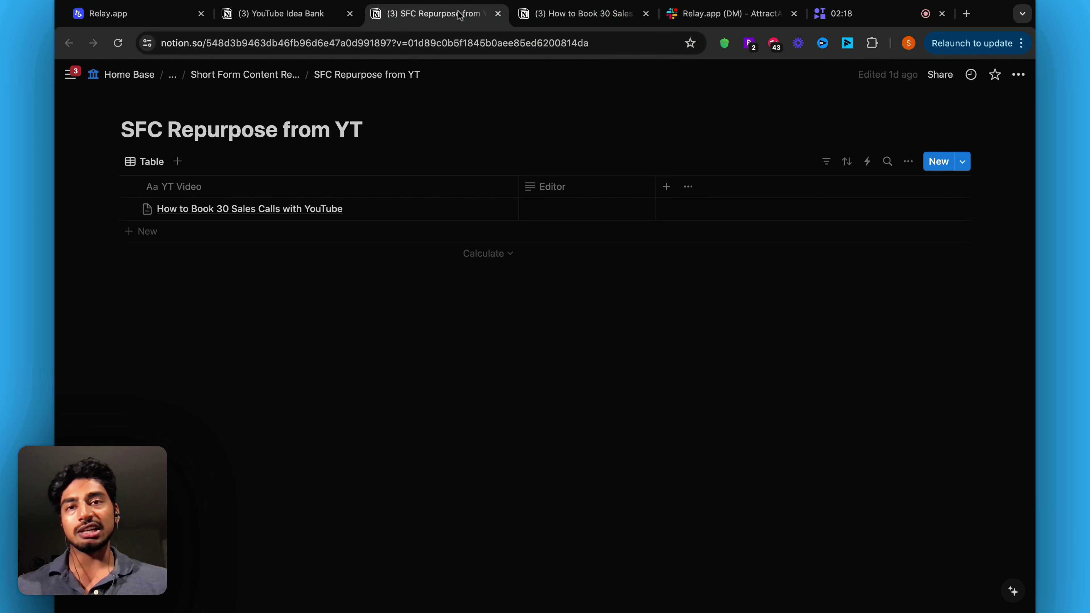
click(646, 14)
Step: Examine the Status options of the Soon-priority idea in the YouTube Idea Bank, plus the SFC Repurpose table and the Slack messages
click(244, 14)
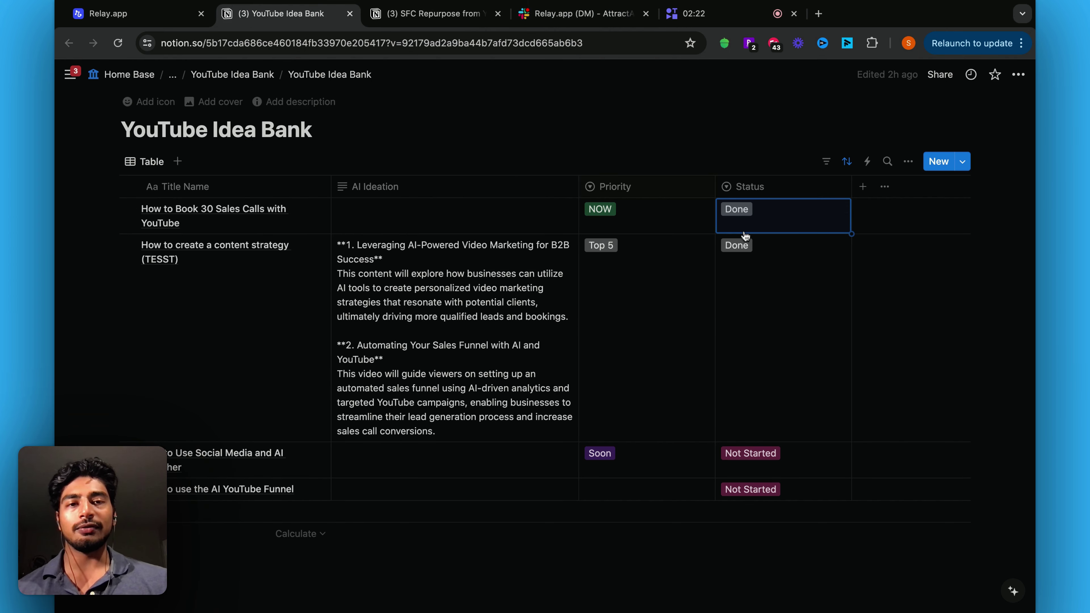
click(758, 457)
key(Down)
click(468, 13)
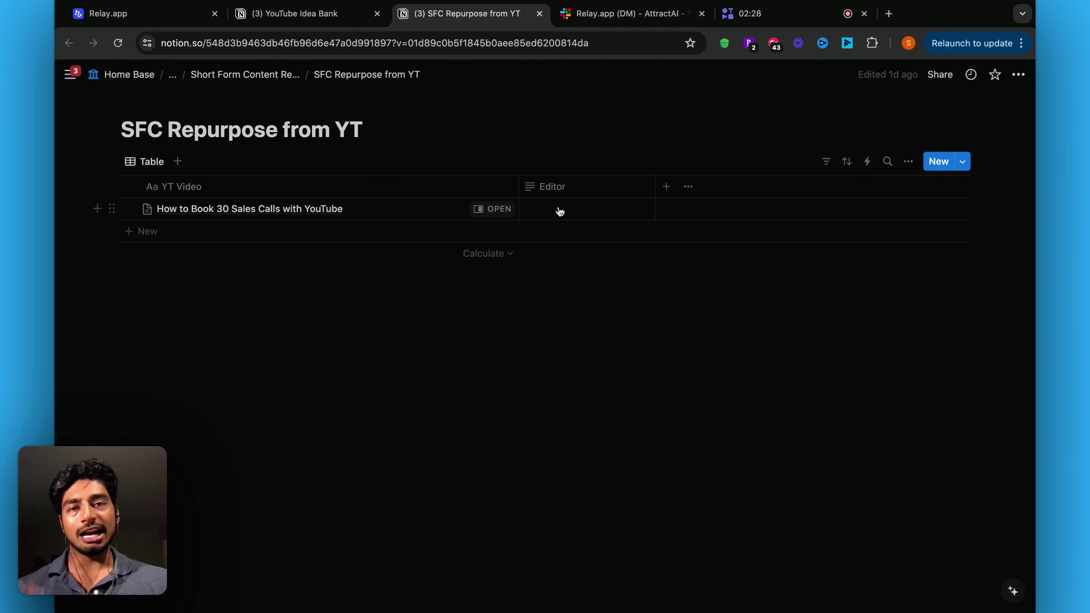
click(626, 13)
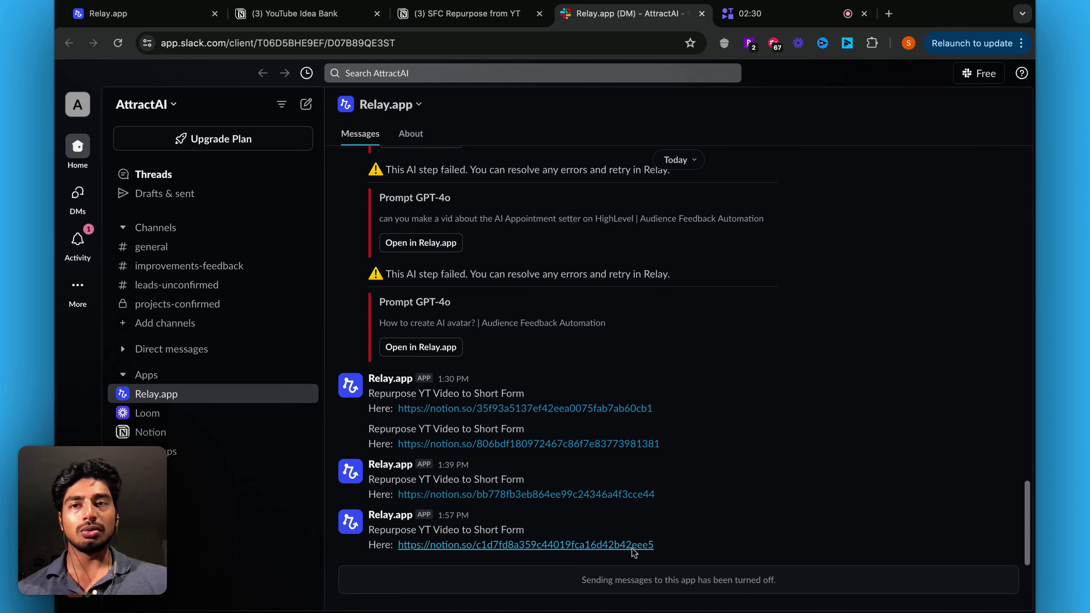
click(285, 13)
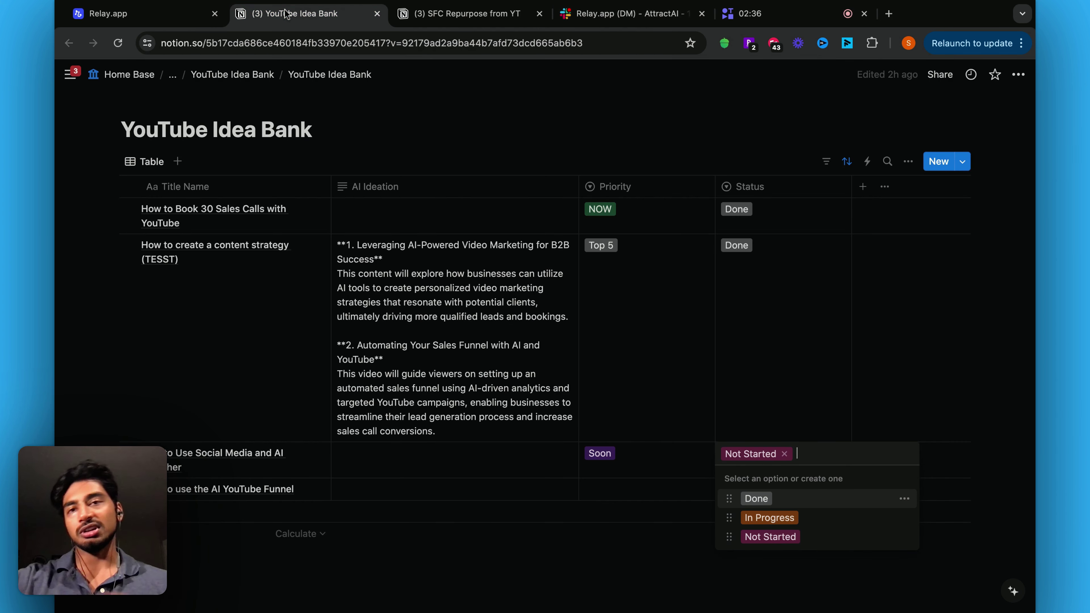
Step: Open the Thumbnail Designer Workflow in Relay.app and turn its Notion trigger on
click(138, 6)
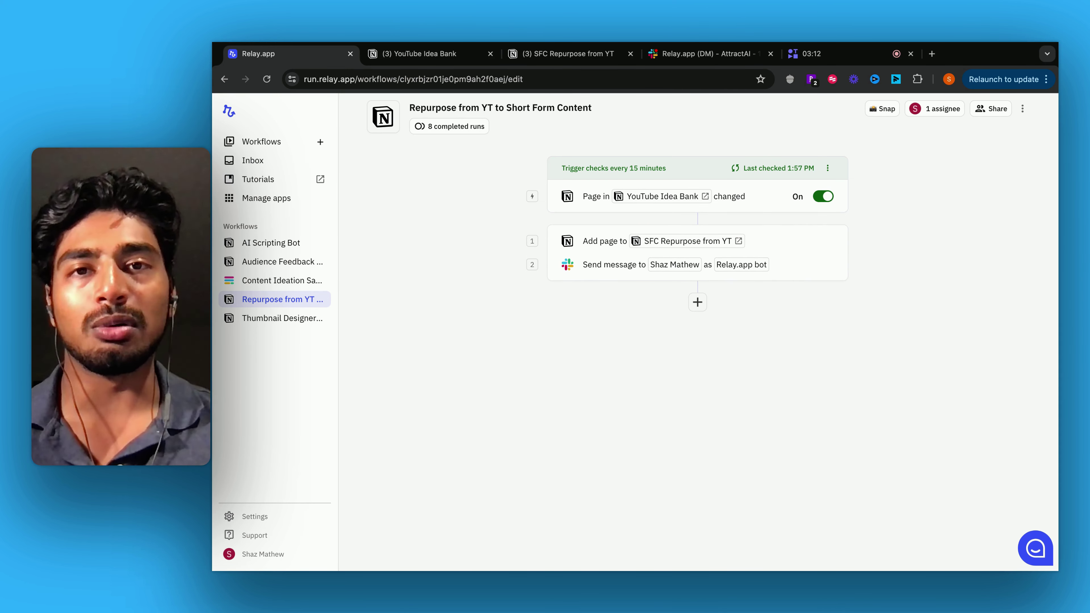
click(284, 318)
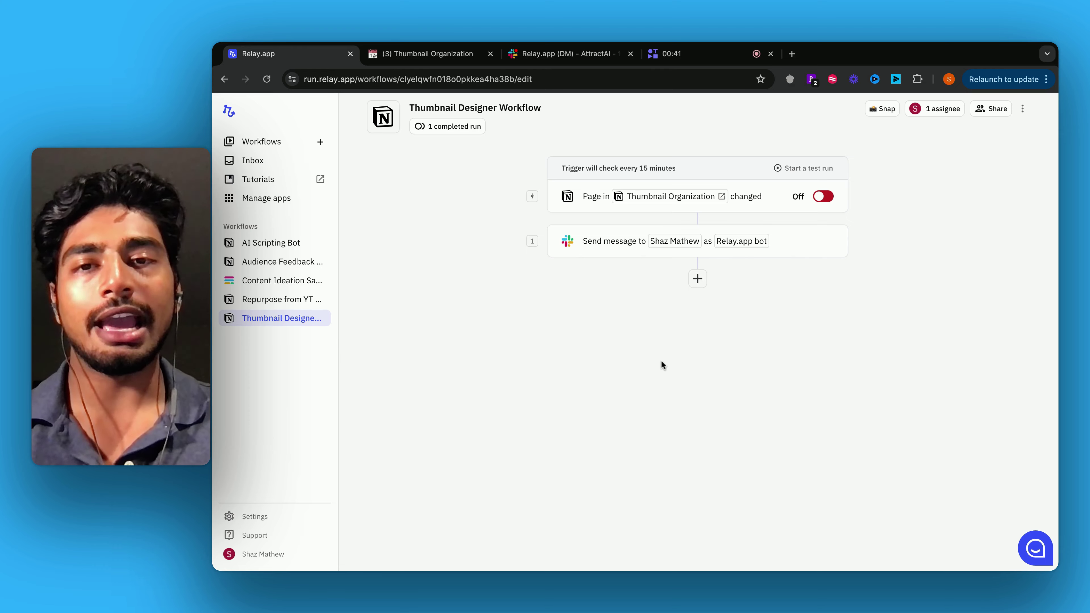
click(821, 197)
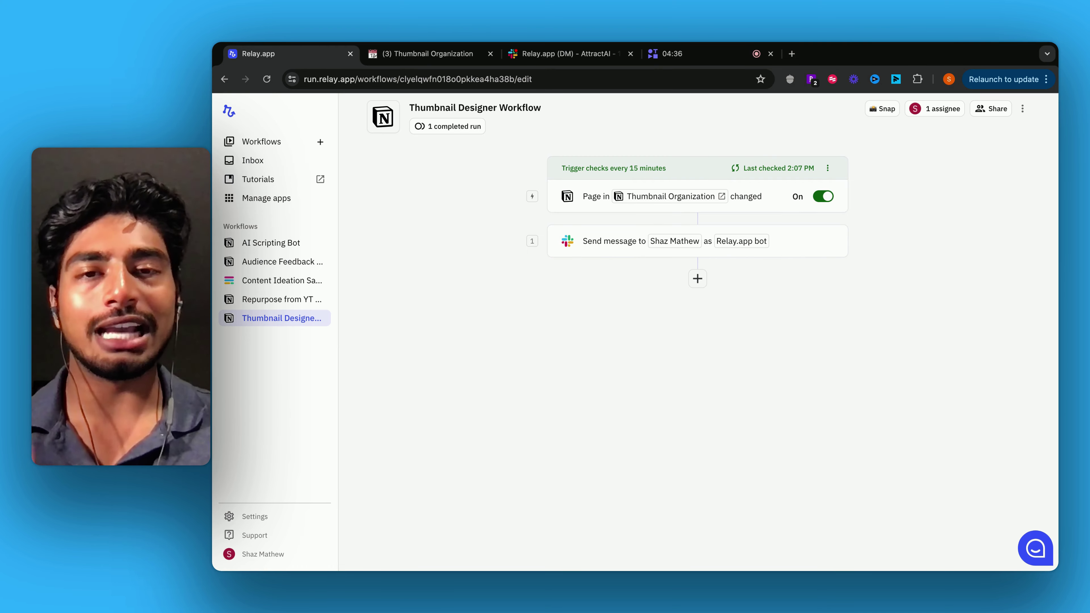
Step: Examine the trigger's Status filter alongside the Thumbnail Organization board in Notion, and the settings of the Slack Send message step
click(741, 204)
scroll(916, 317, down, 3)
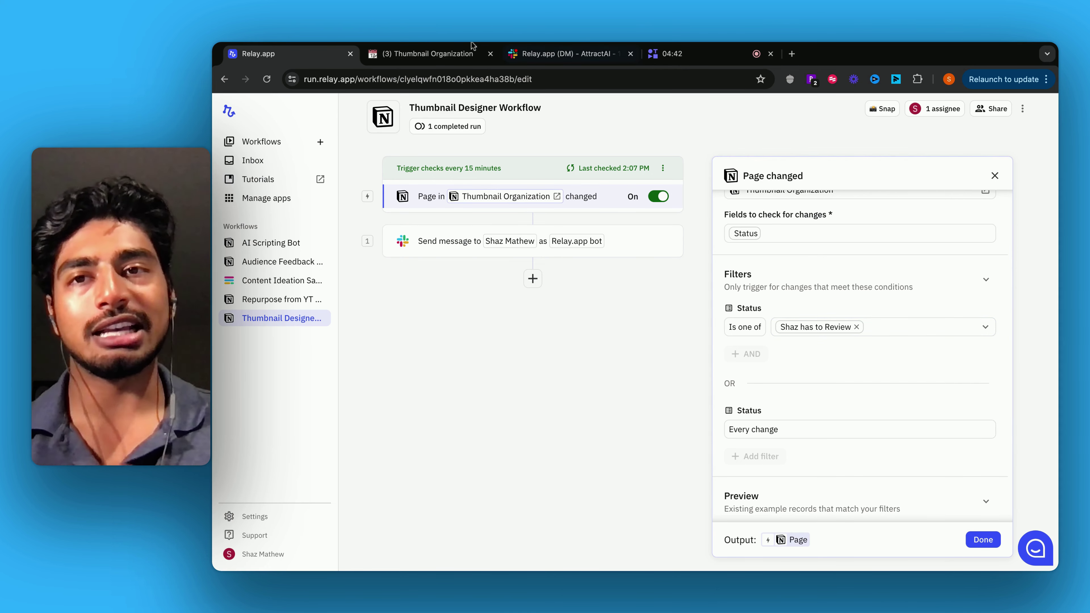
click(429, 53)
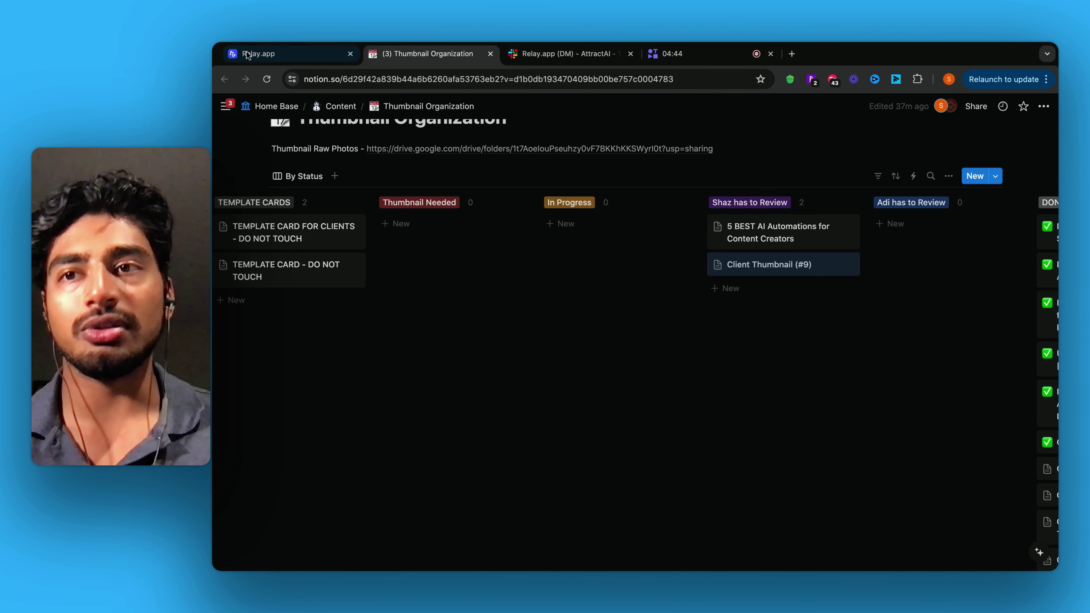
click(274, 53)
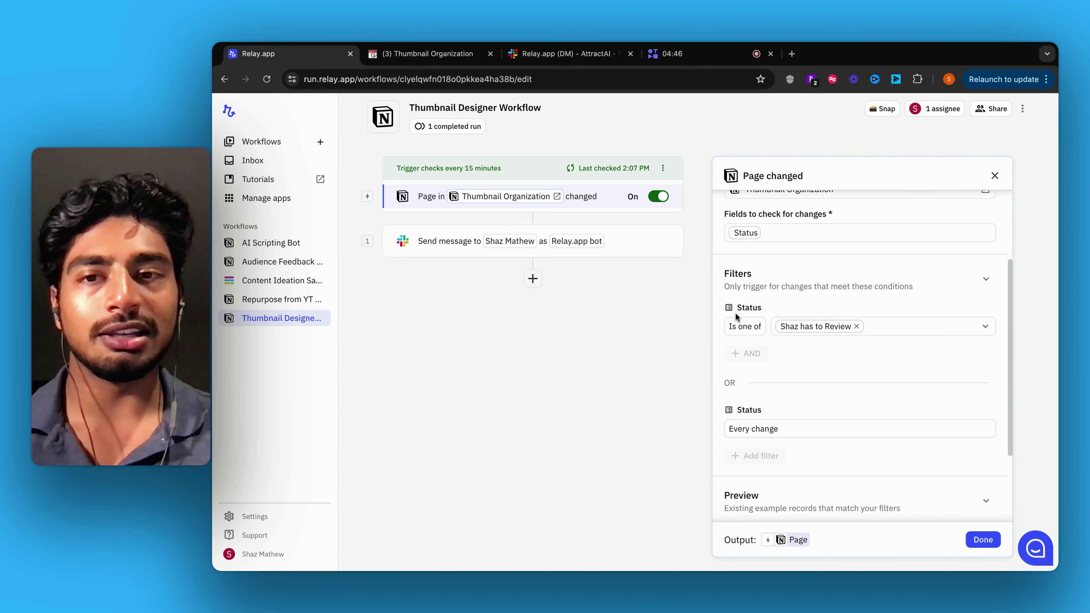
scroll(735, 312, down, 2)
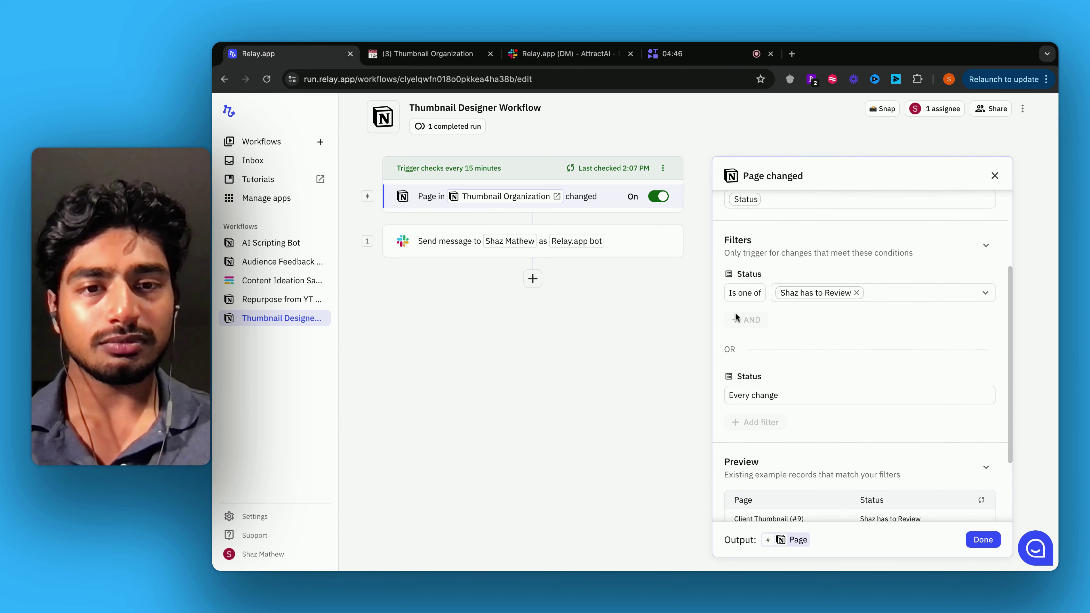
click(638, 250)
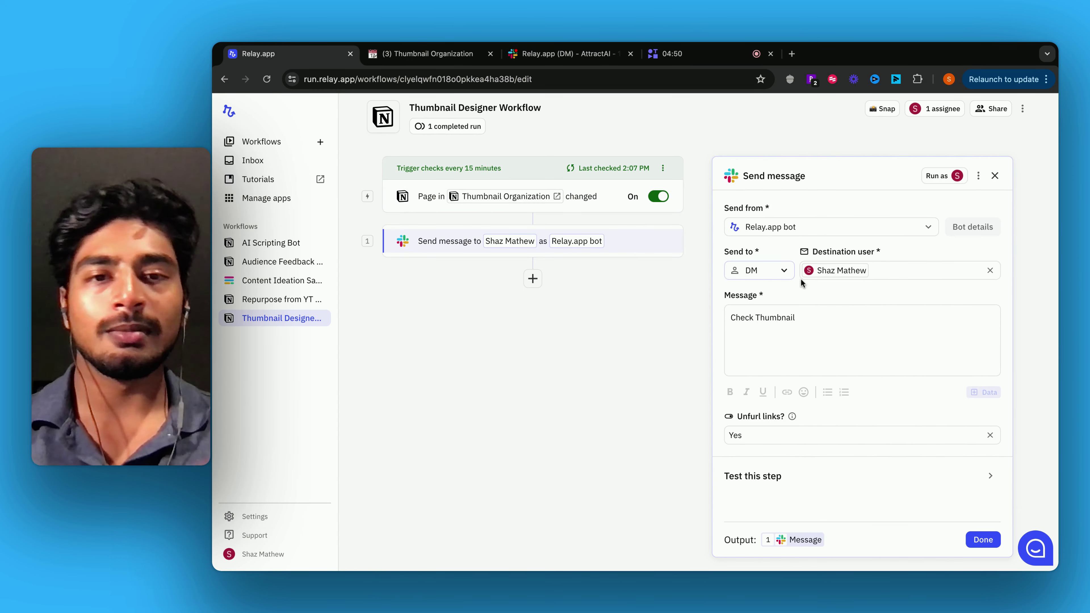
click(995, 176)
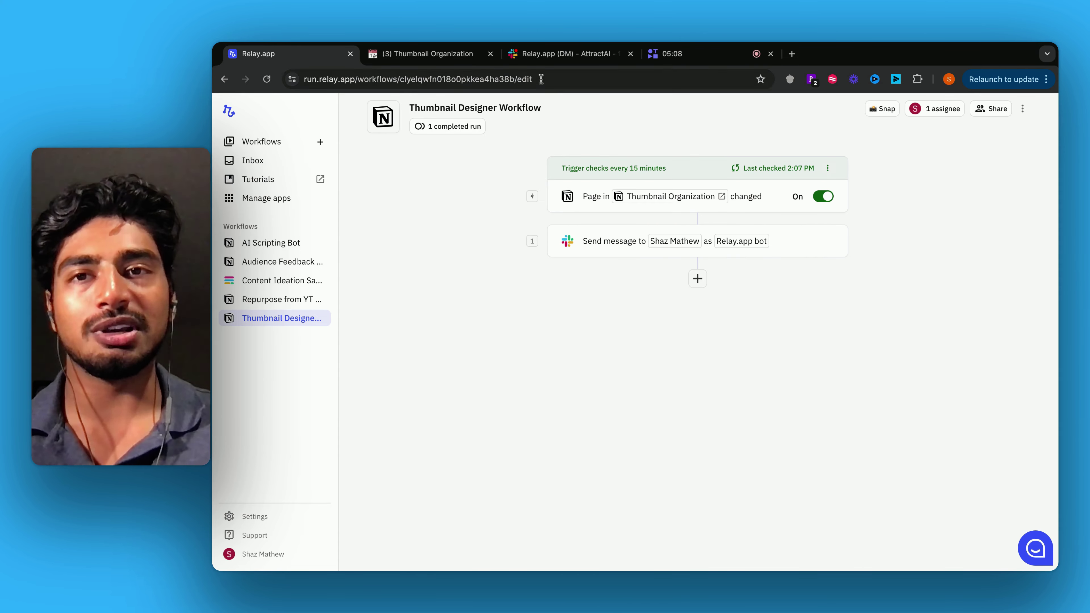
Step: Create a test run of the Thumbnail Designer Workflow with the page 5 BEST AI Automations for Content Creators, start it, and return to the workflow
click(440, 54)
click(296, 55)
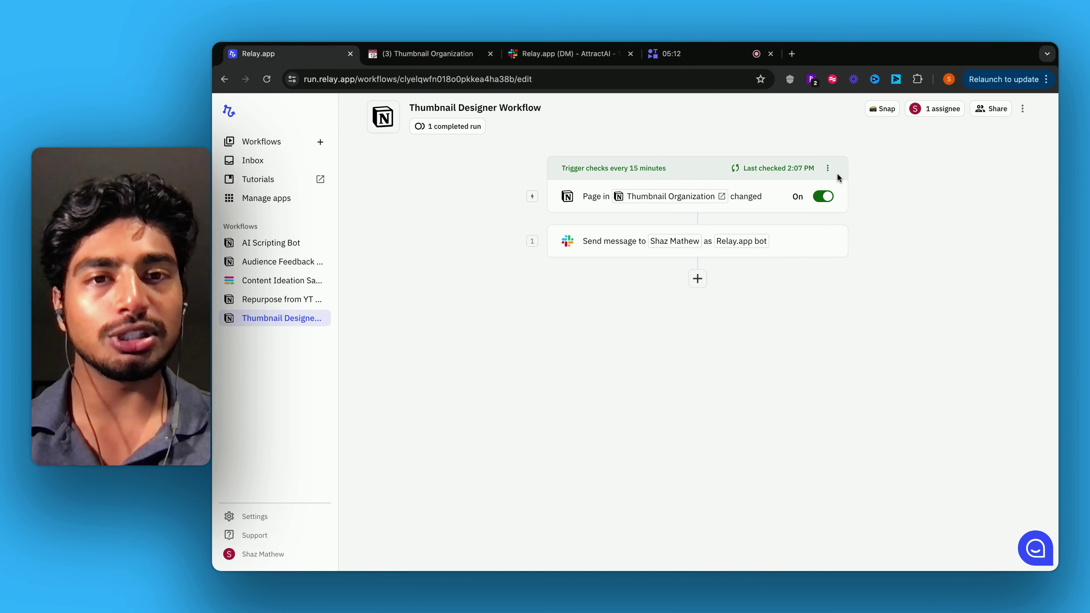
click(828, 169)
click(799, 199)
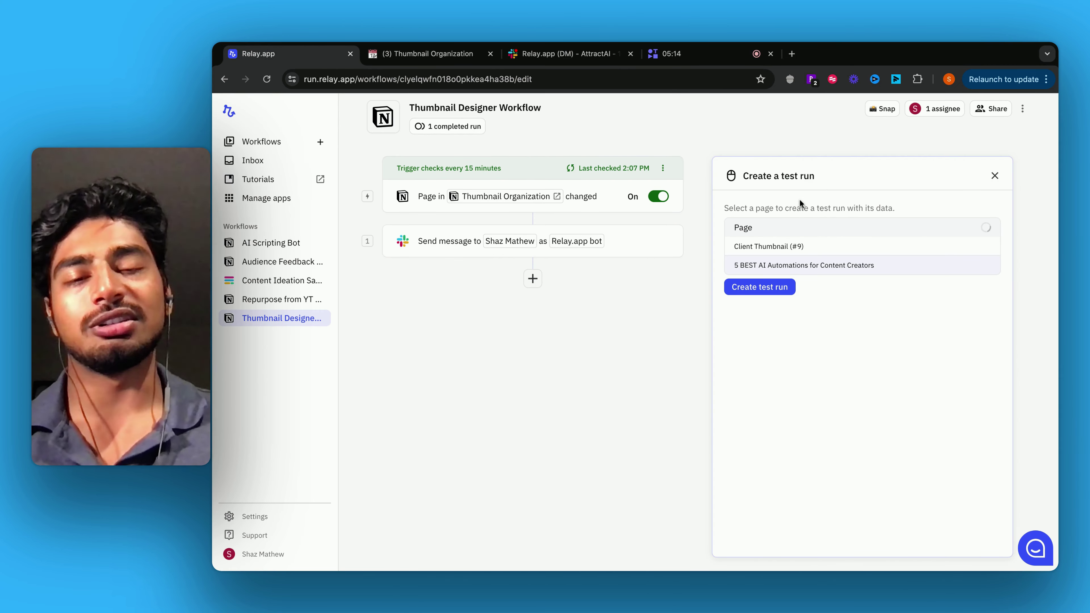
click(422, 53)
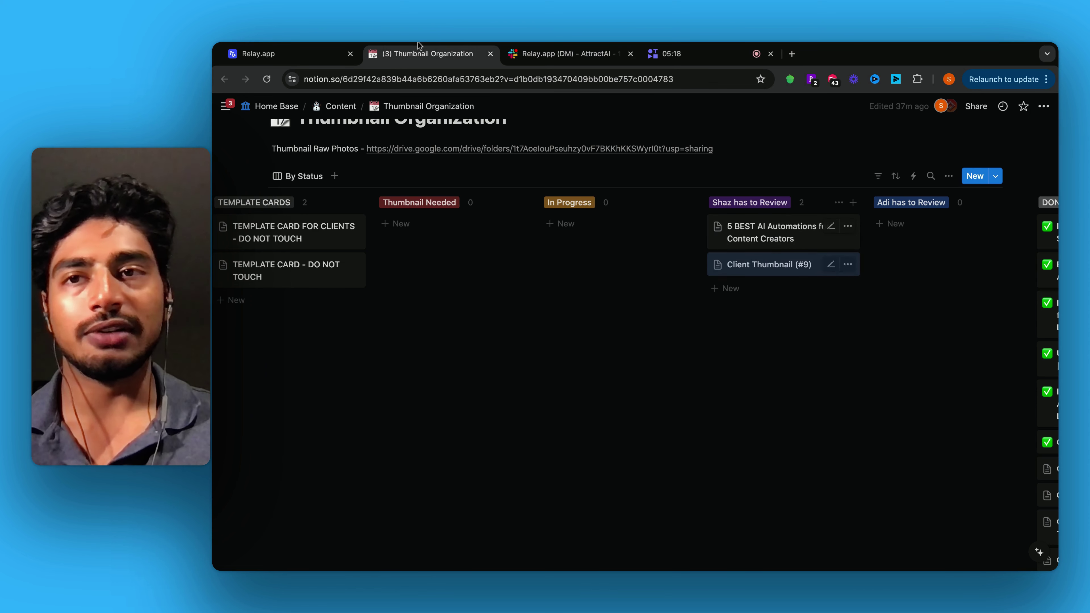
click(295, 53)
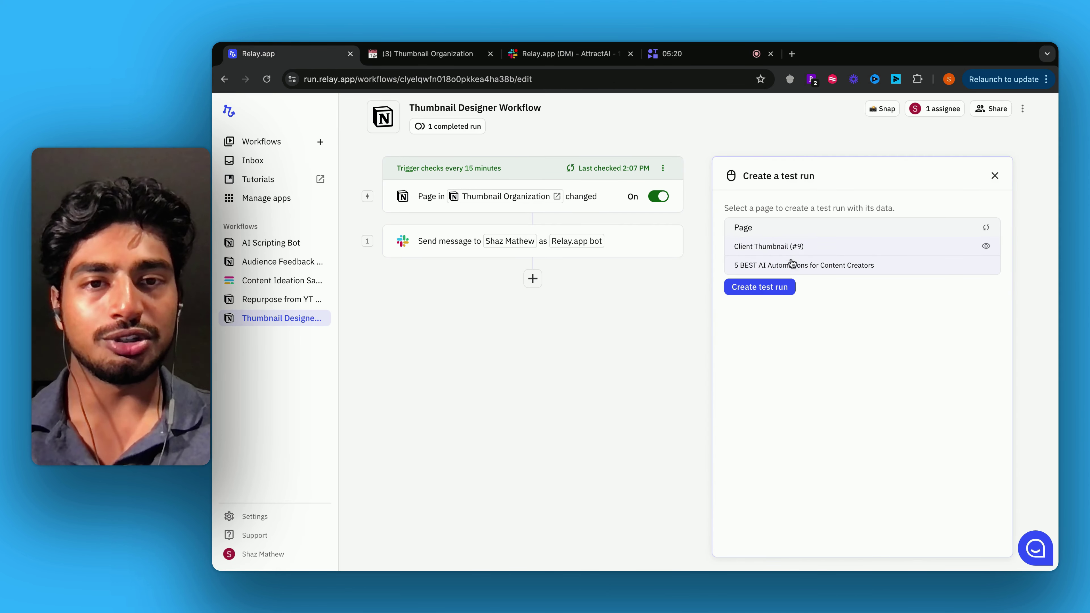
click(762, 295)
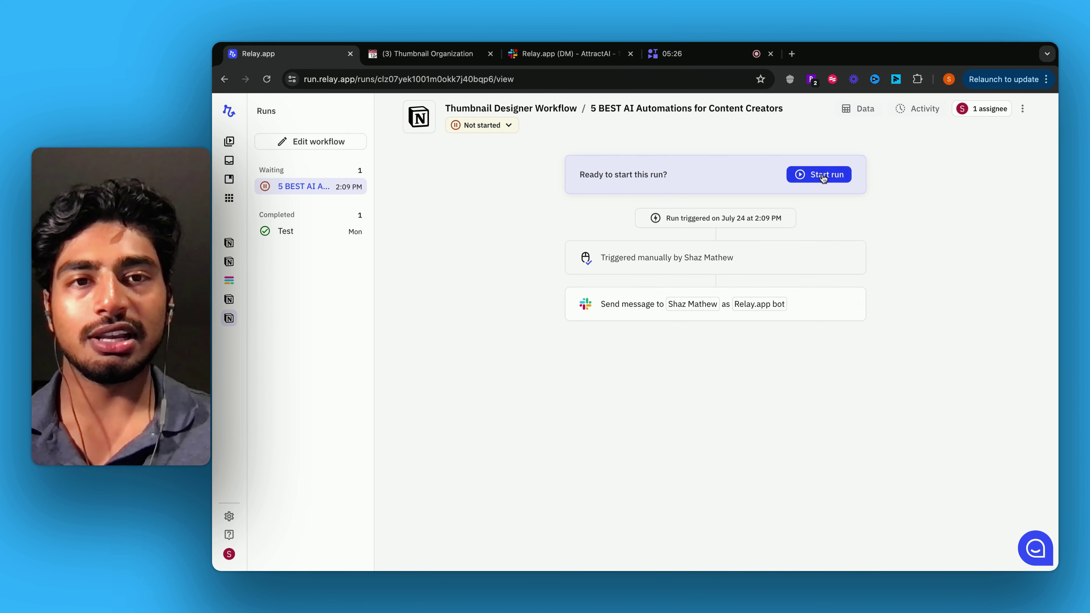
click(822, 176)
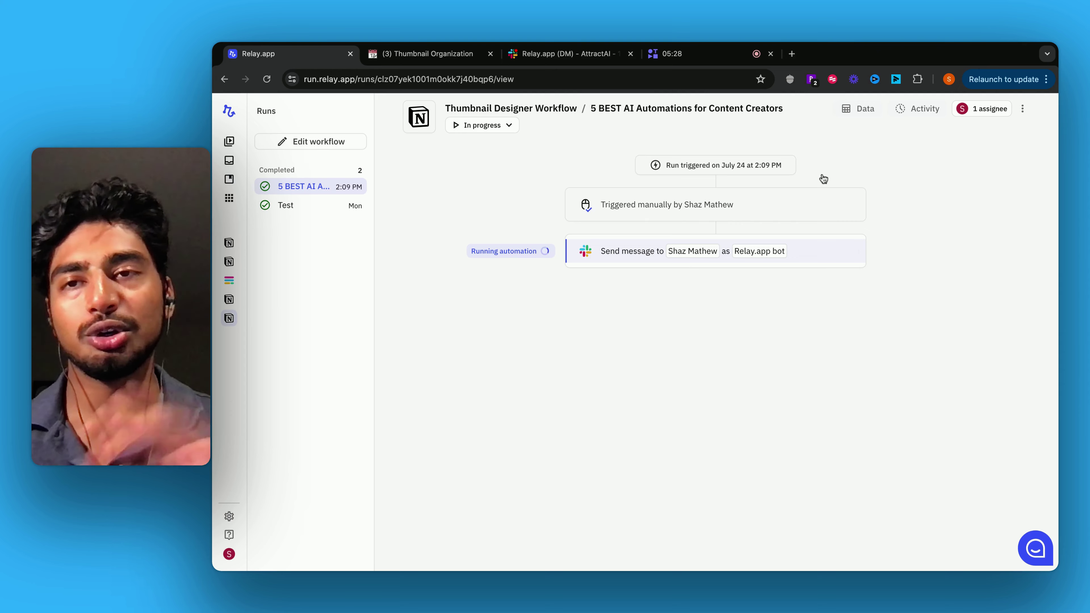
click(811, 174)
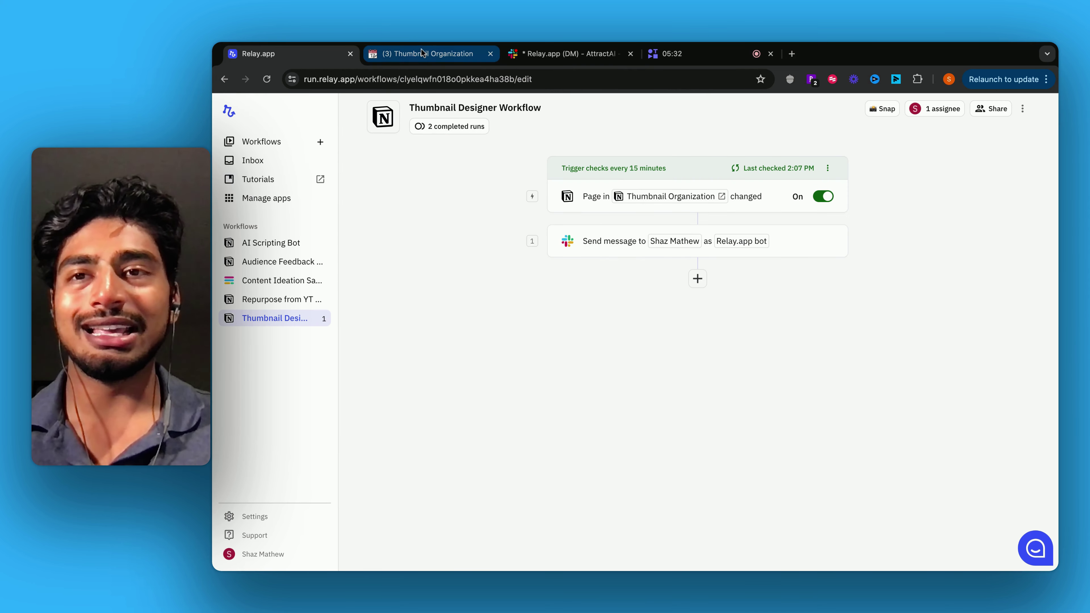
Step: Check the newest Relay.app message in Slack against the Thumbnail Organization board in Notion, and return to the workflow in Relay.app
click(455, 54)
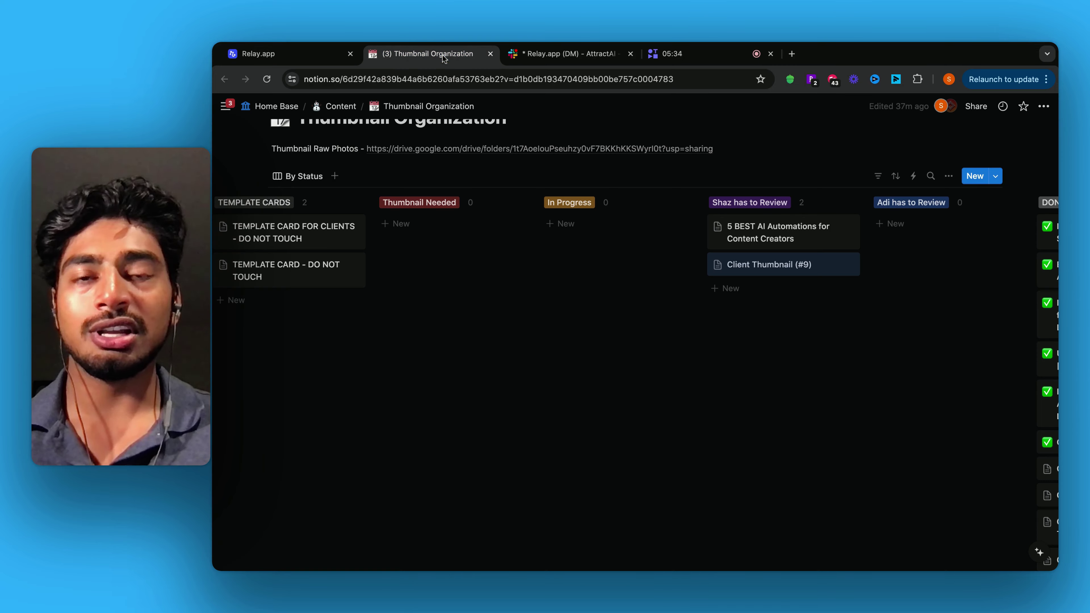
click(566, 53)
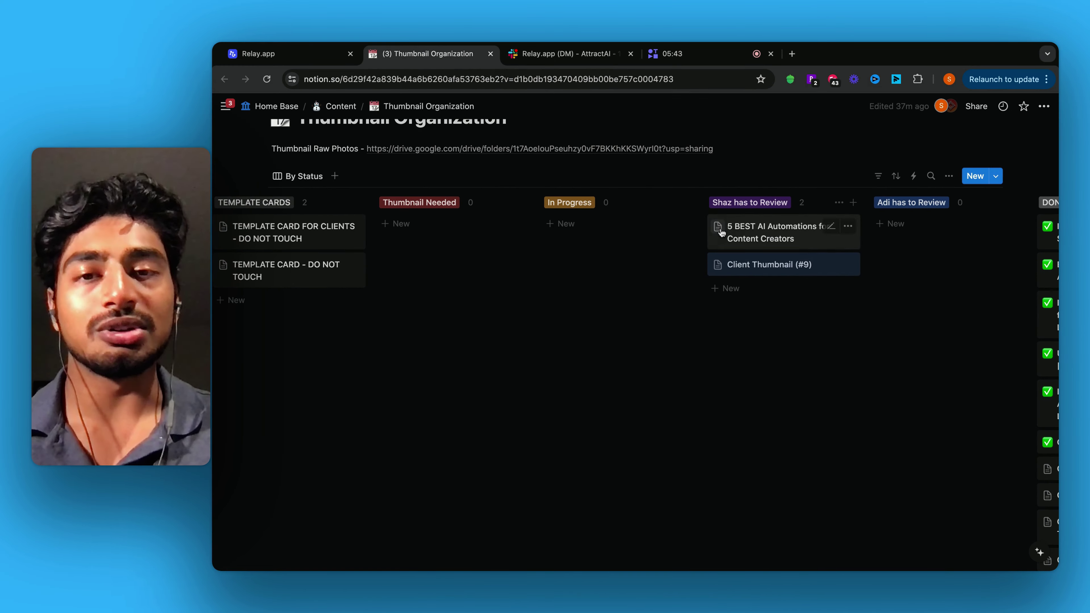
click(283, 53)
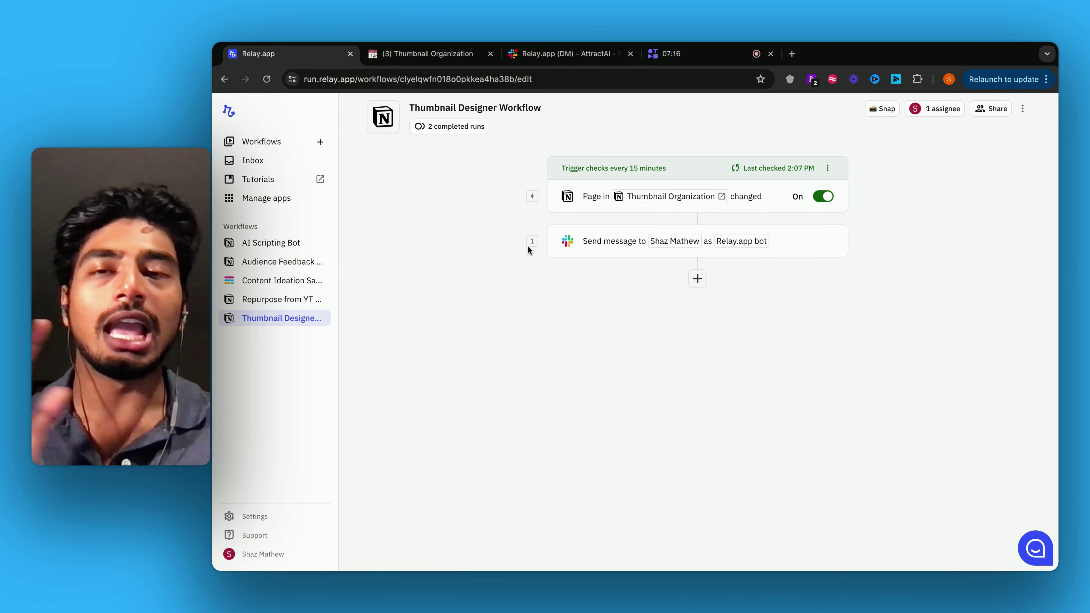
click(467, 56)
click(560, 55)
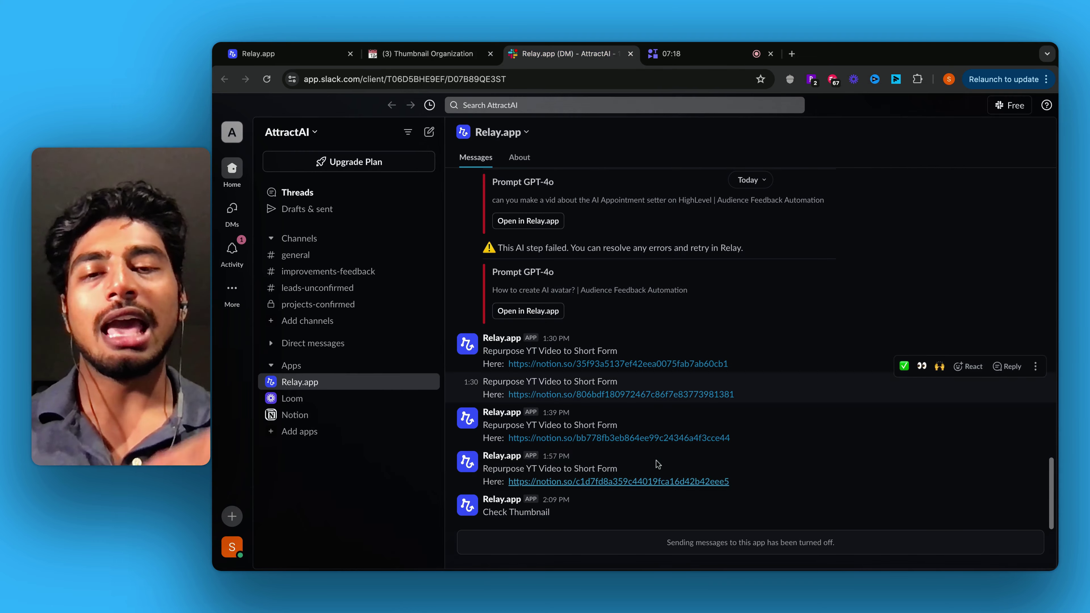
click(274, 53)
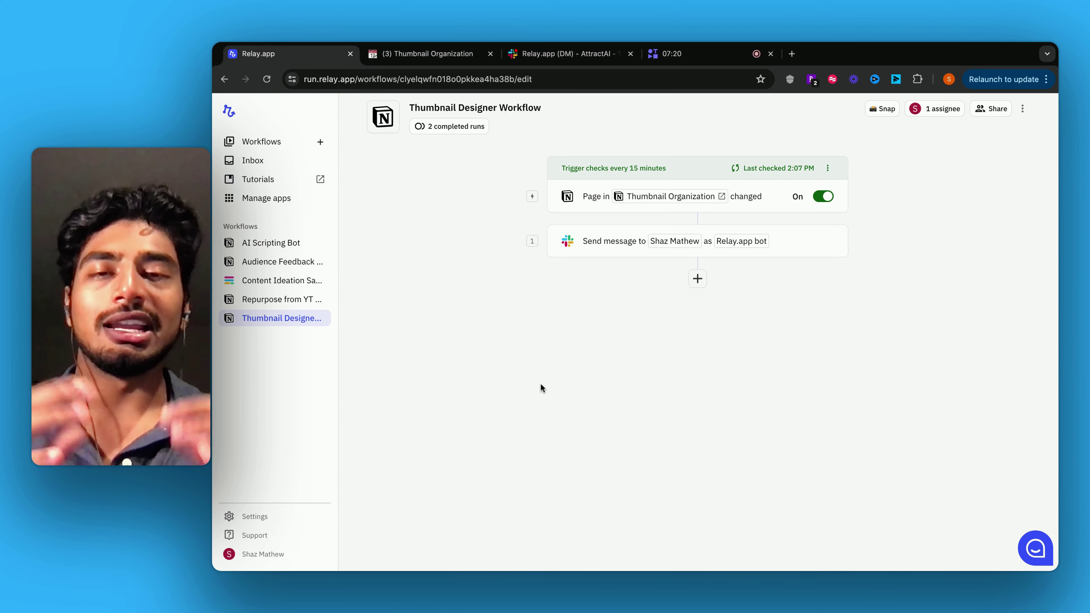